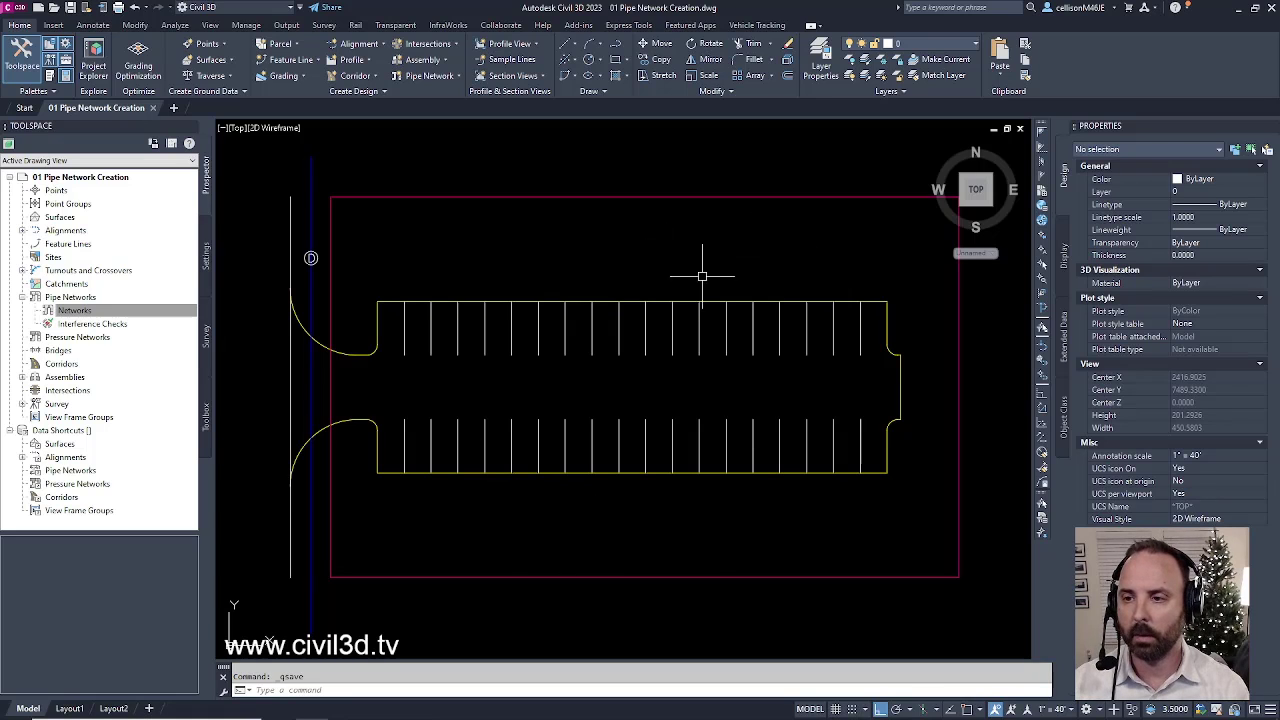
Inspect the existing vertical storm line and Storm Manhole block, then clear the selection
{"action": "left_click", "coordinate": [311, 210]}
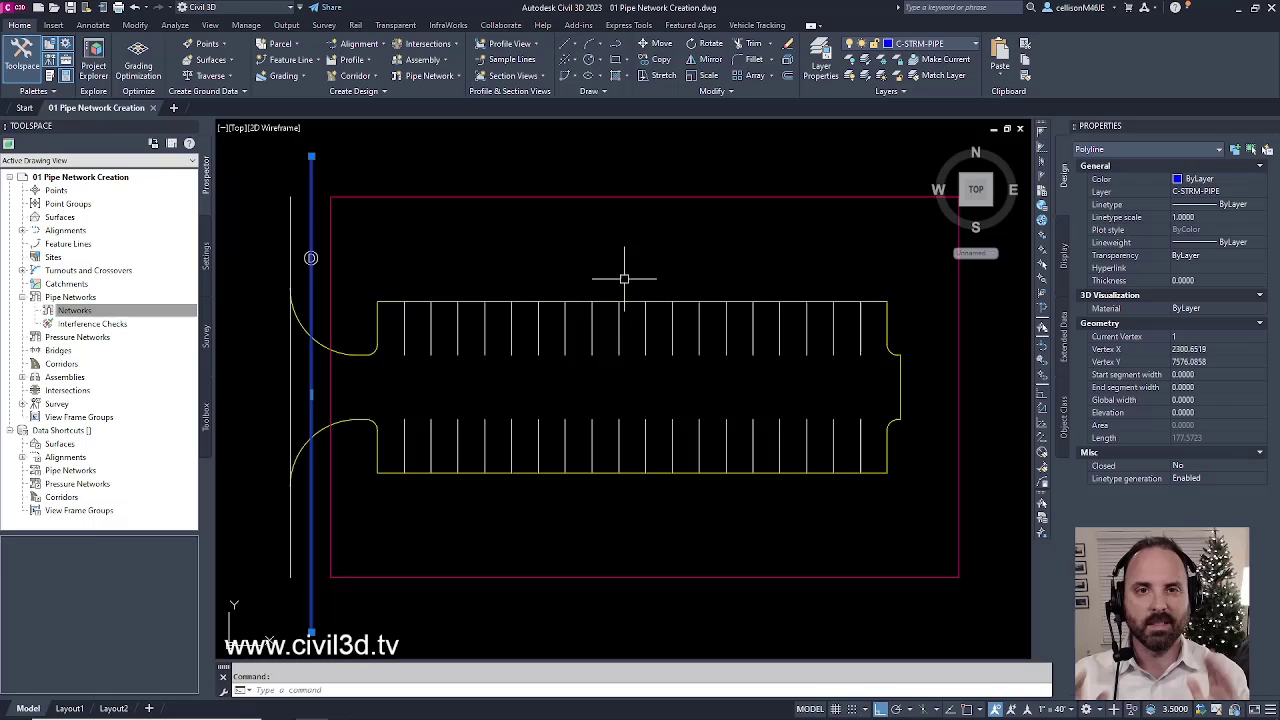
{"action": "key", "text": "Escape"}
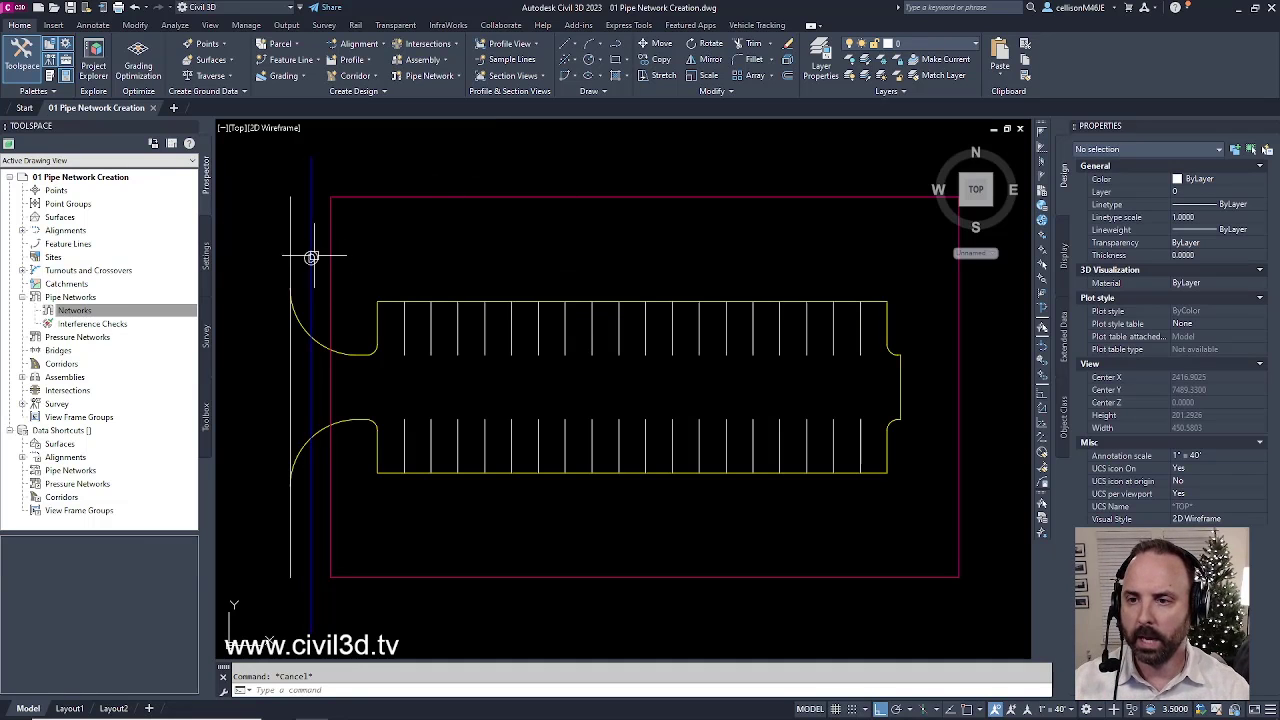
{"action": "left_click", "coordinate": [311, 258]}
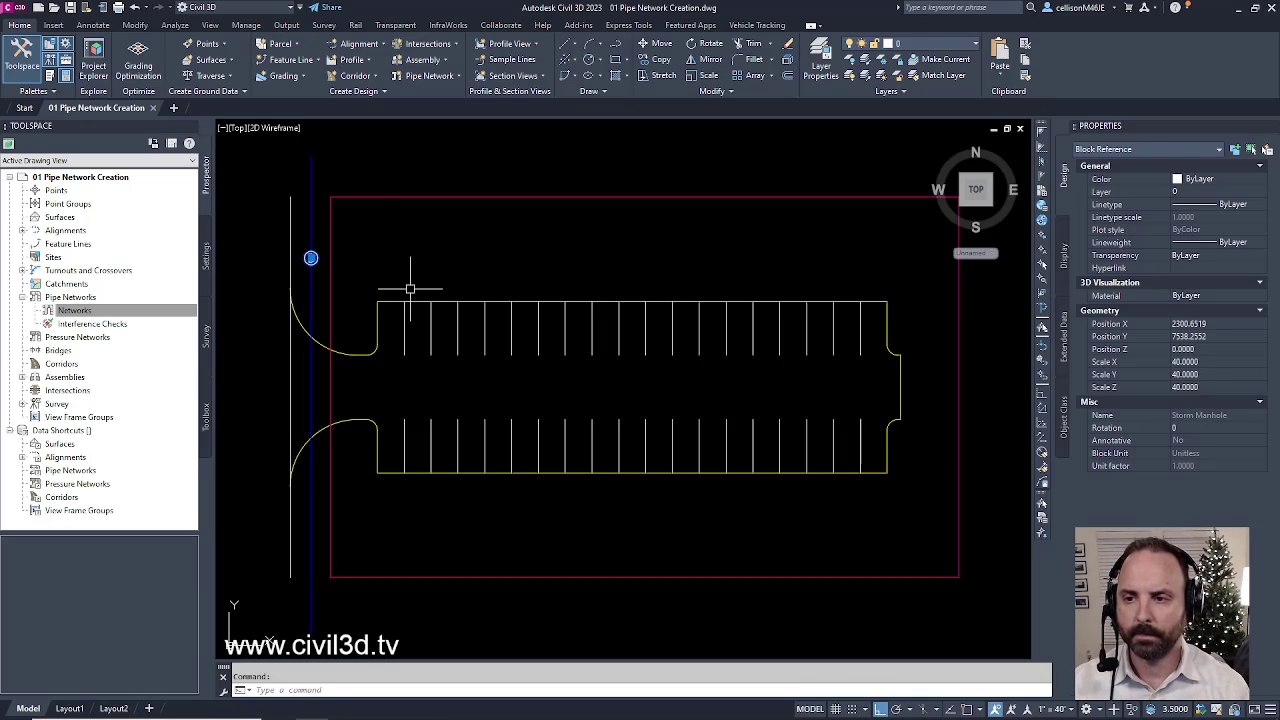
{"action": "key", "text": "Escape"}
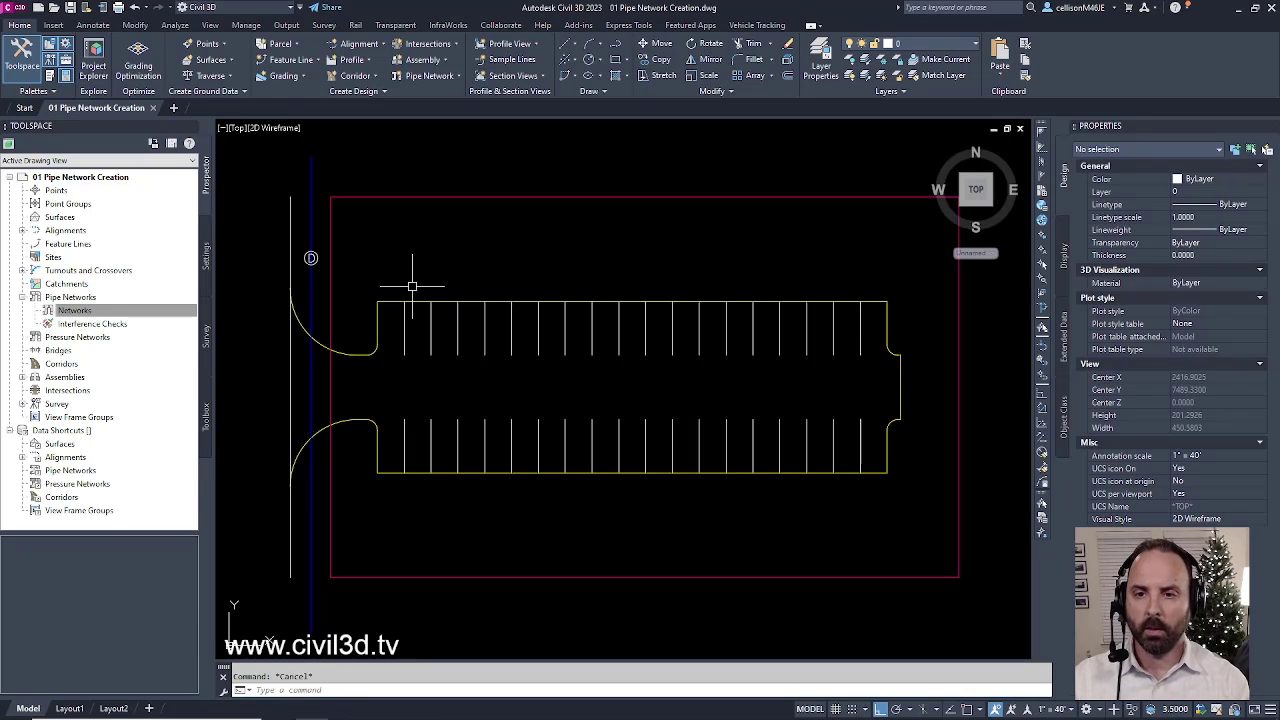
Bring up the context menu for Pipe Networks > Networks in Prospector
{"action": "left_click", "coordinate": [73, 311]}
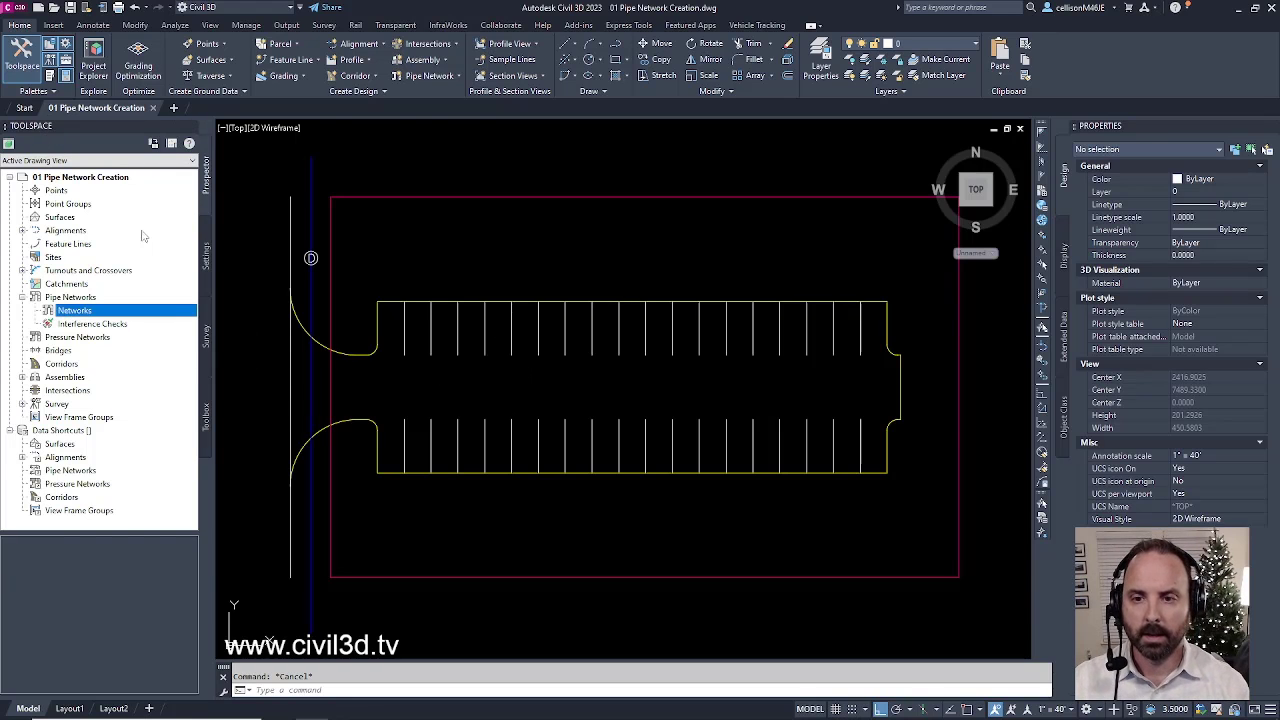
{"action": "left_click", "coordinate": [82, 299]}
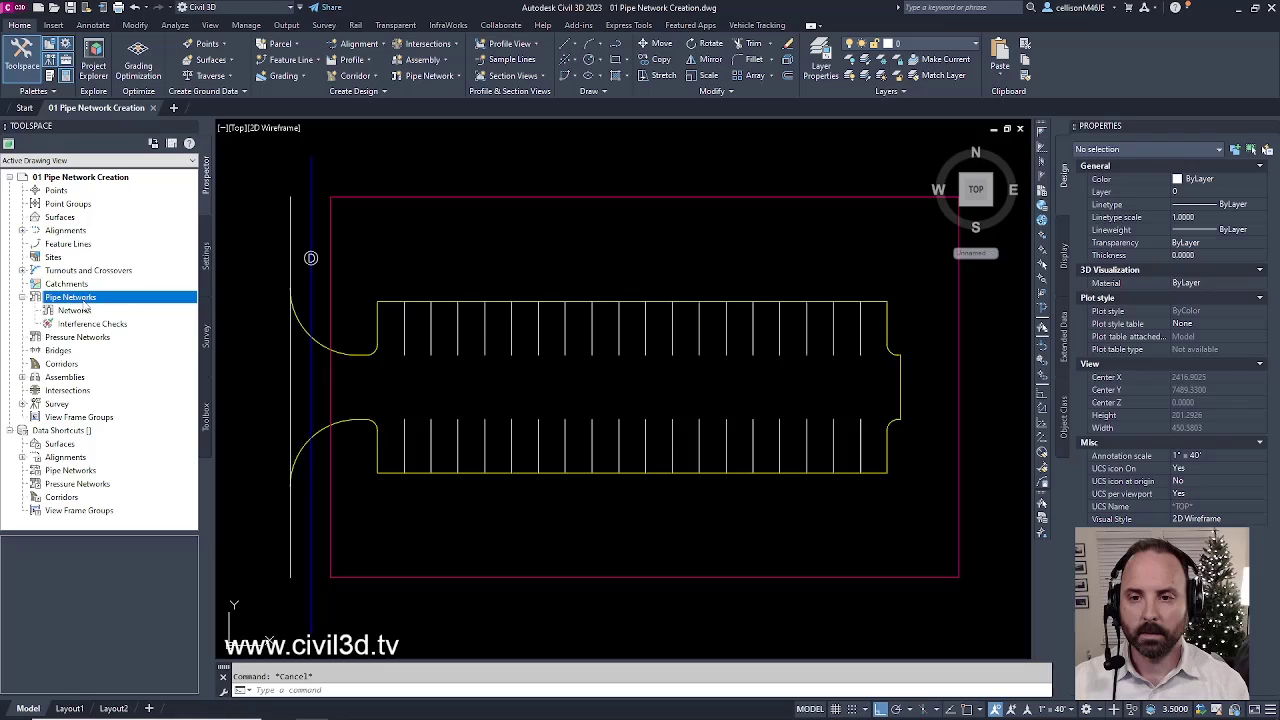
{"action": "left_click", "coordinate": [80, 311]}
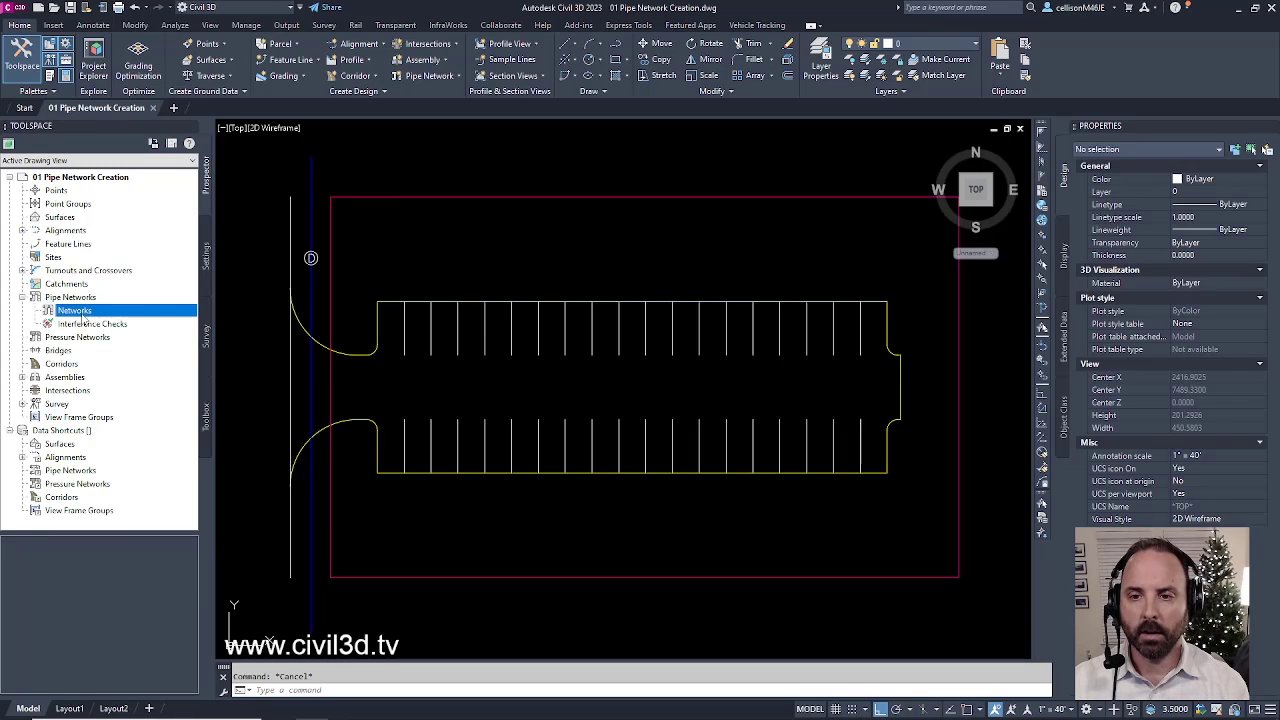
{"action": "right_click", "coordinate": [84, 316]}
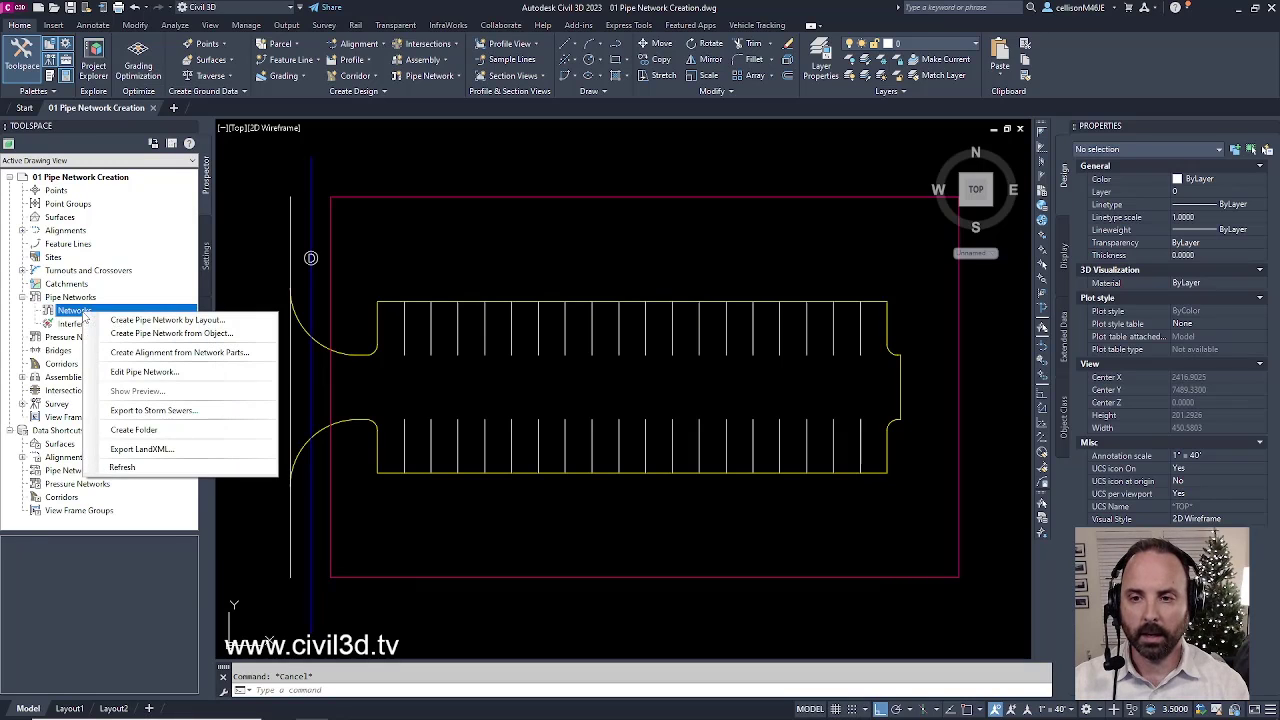
Create a pipe network by layout named STORM using the Storm Sewer parts list
{"action": "left_click", "coordinate": [229, 322]}
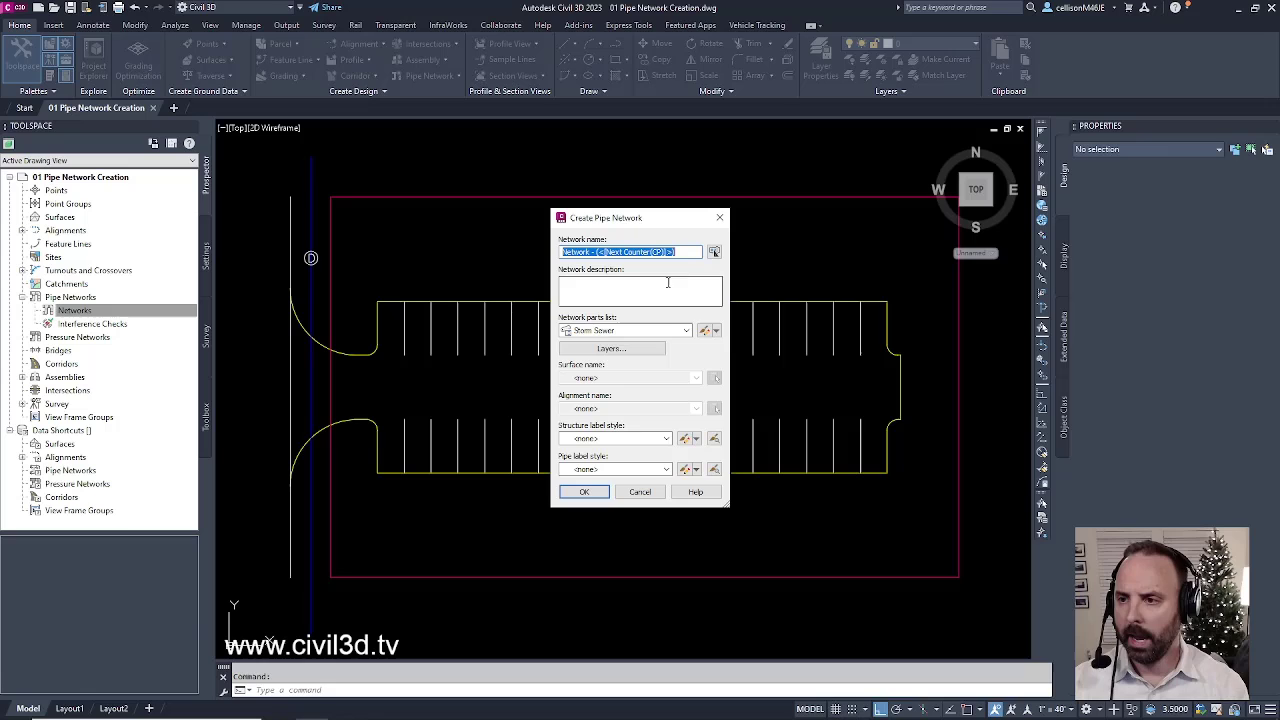
{"action": "type", "text": "ST"}
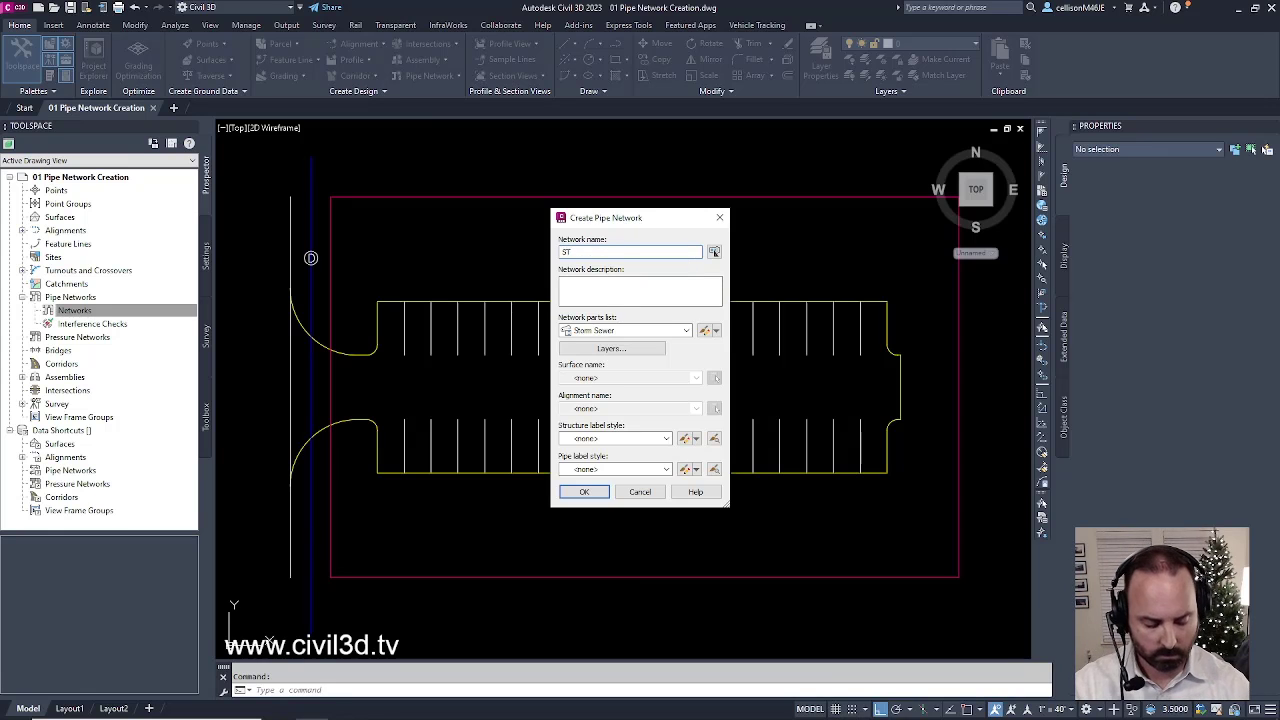
{"action": "type", "text": "ORM"}
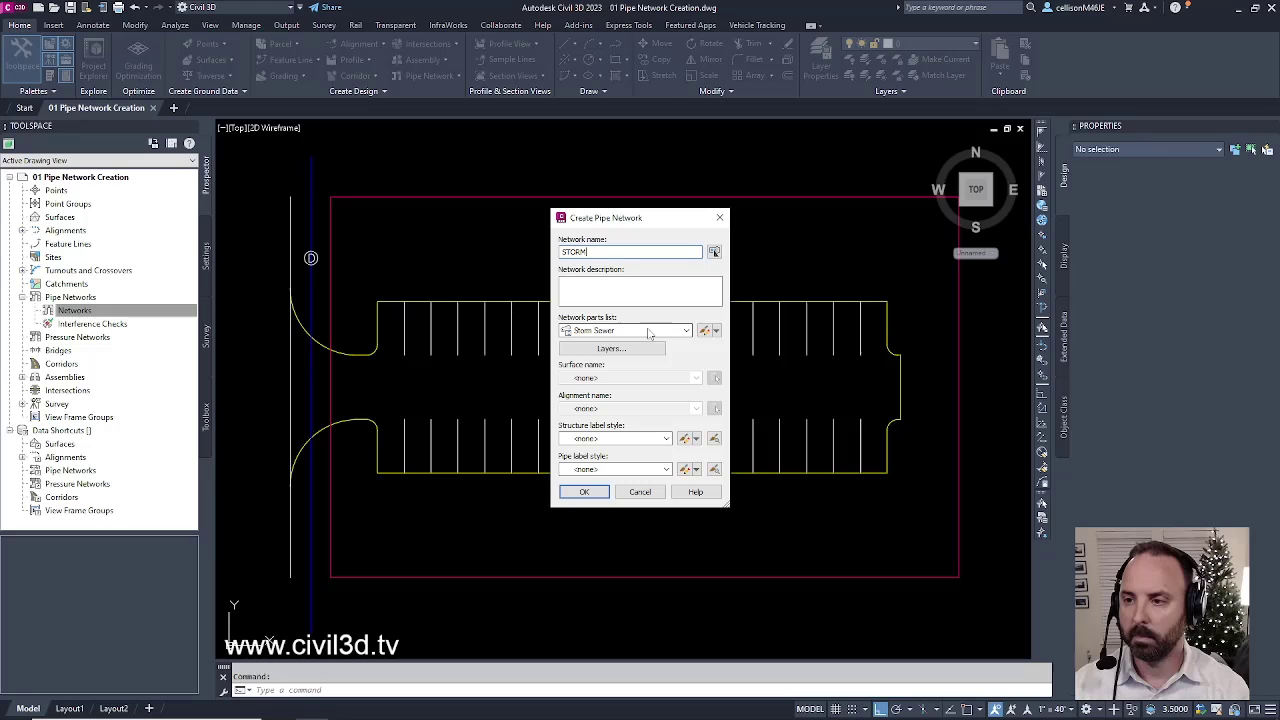
{"action": "left_click", "coordinate": [687, 332]}
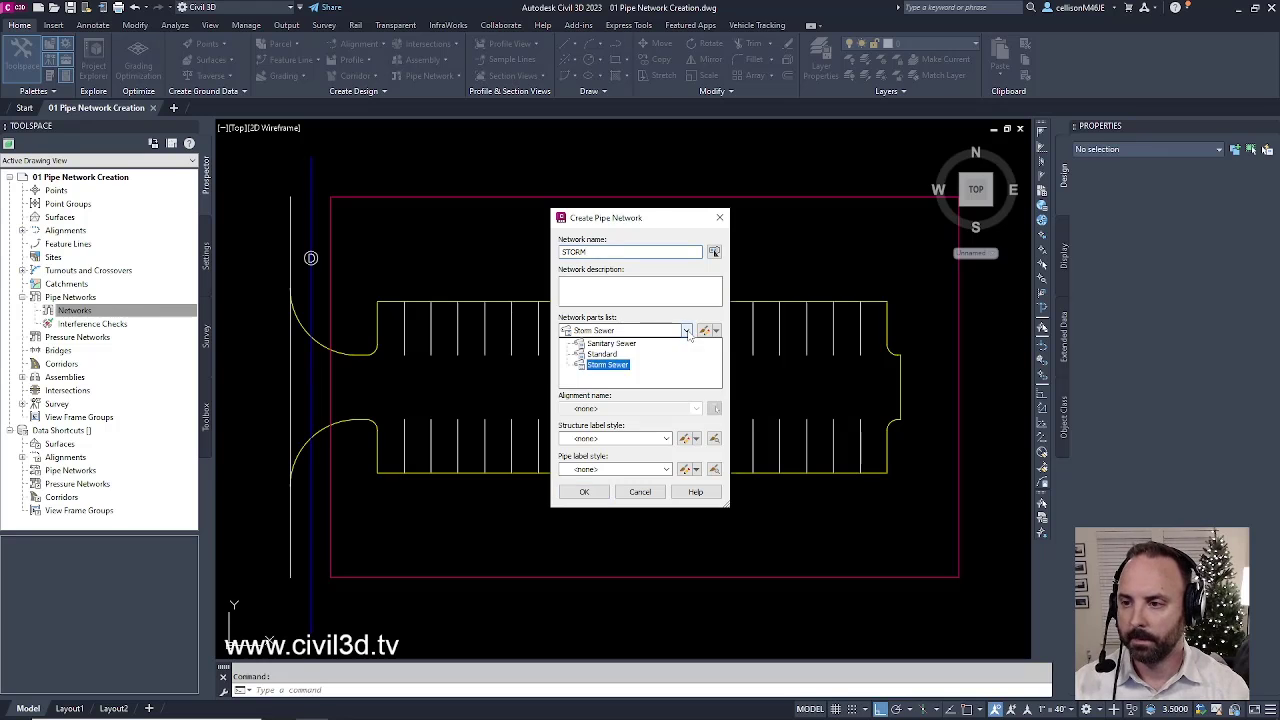
{"action": "left_click", "coordinate": [622, 366]}
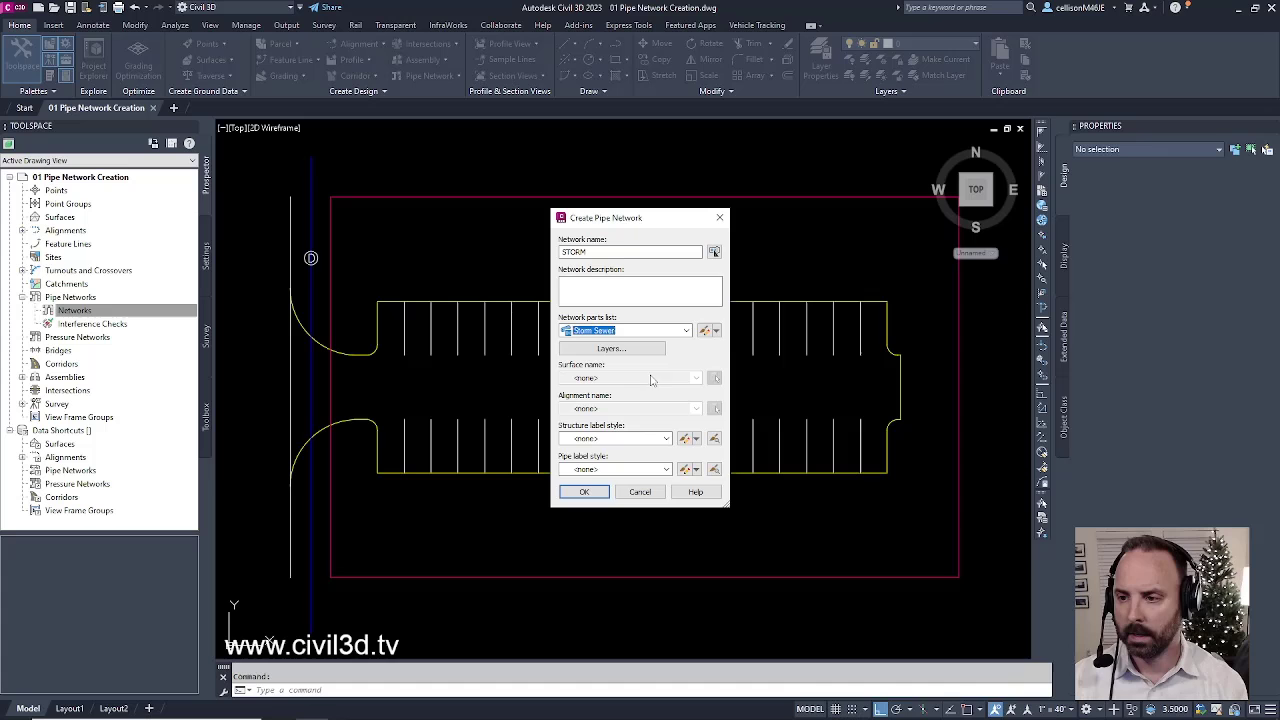
{"action": "left_click", "coordinate": [600, 493]}
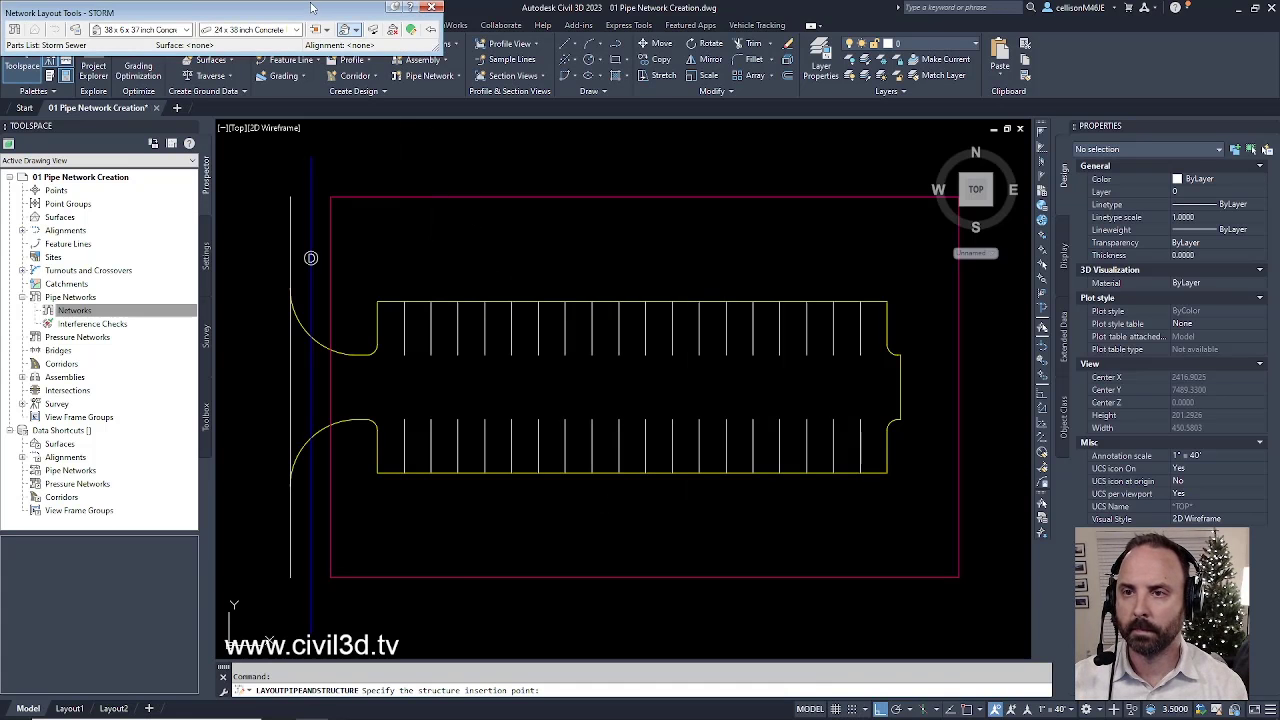
Reapply Storm Sewer so defaults become a 44 x 6 x 44 inch structure and Concrete Box Culvert pipe
{"action": "mouse_move", "coordinate": [313, 10]}
{"action": "left_mouse_down"}
{"action": "mouse_move", "coordinate": [433, 113]}
{"action": "mouse_move", "coordinate": [640, 152]}
{"action": "left_mouse_up"}
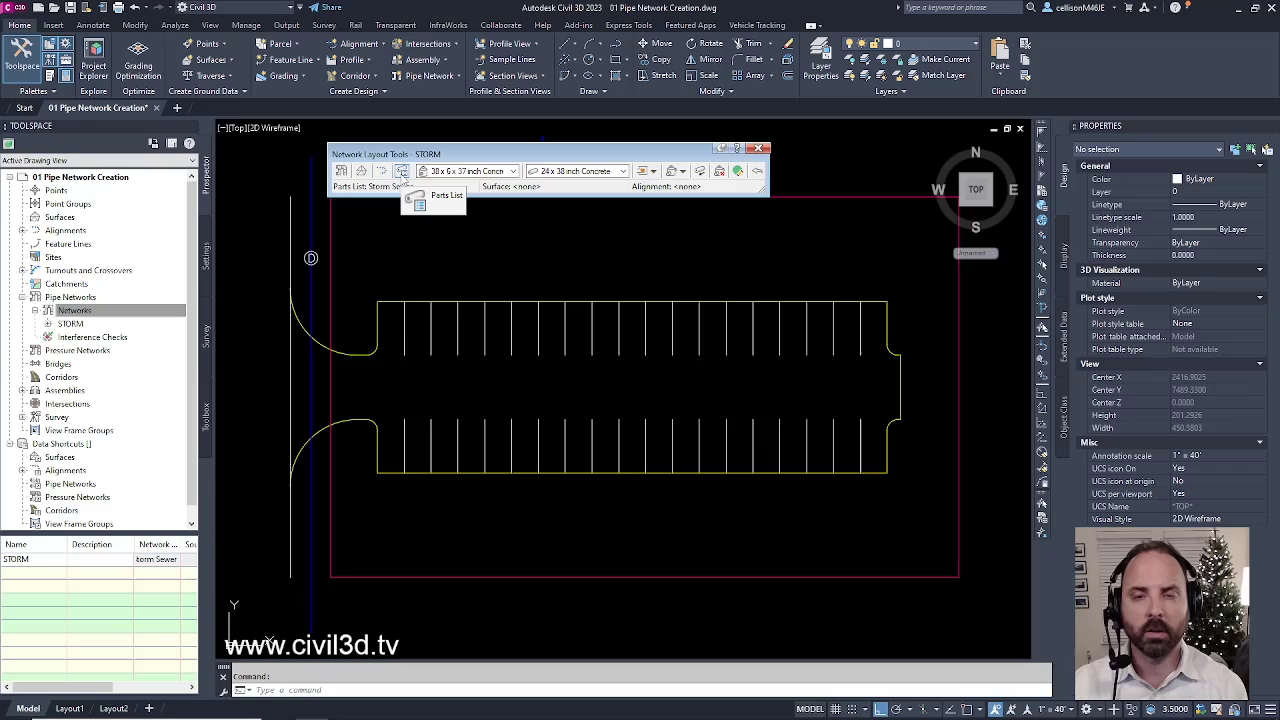
{"action": "left_click", "coordinate": [401, 171]}
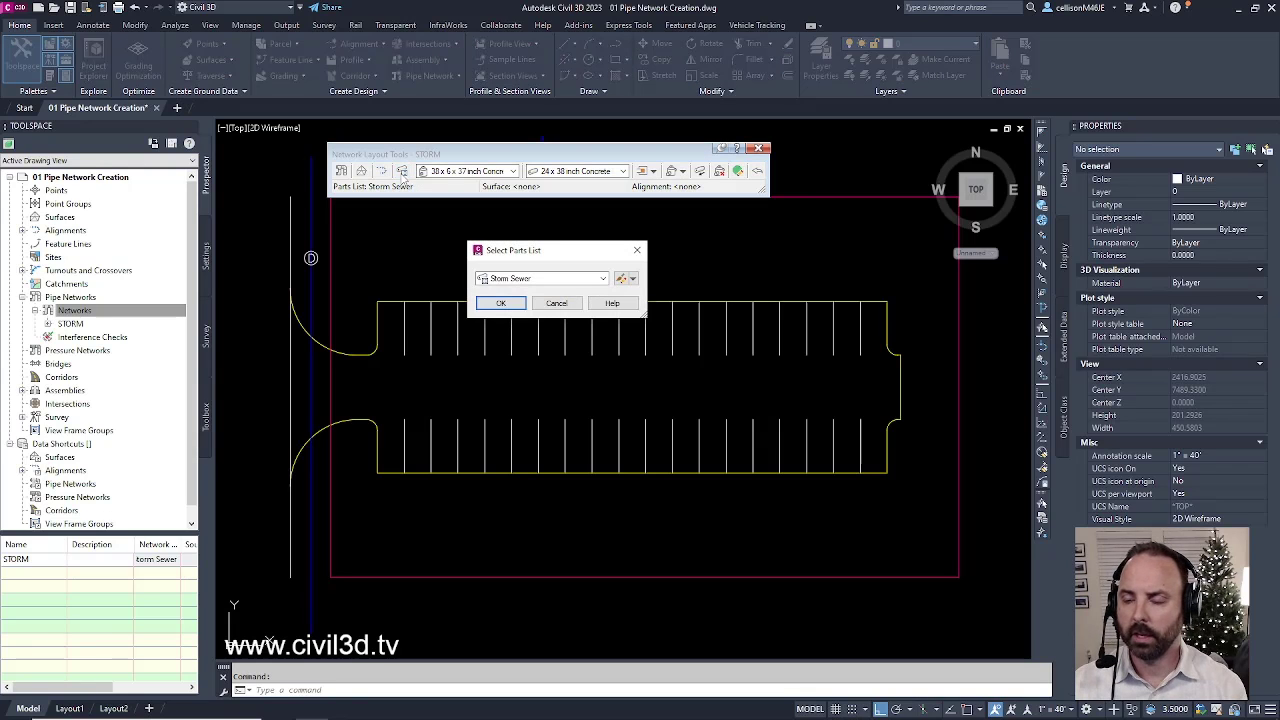
{"action": "left_click", "coordinate": [604, 279]}
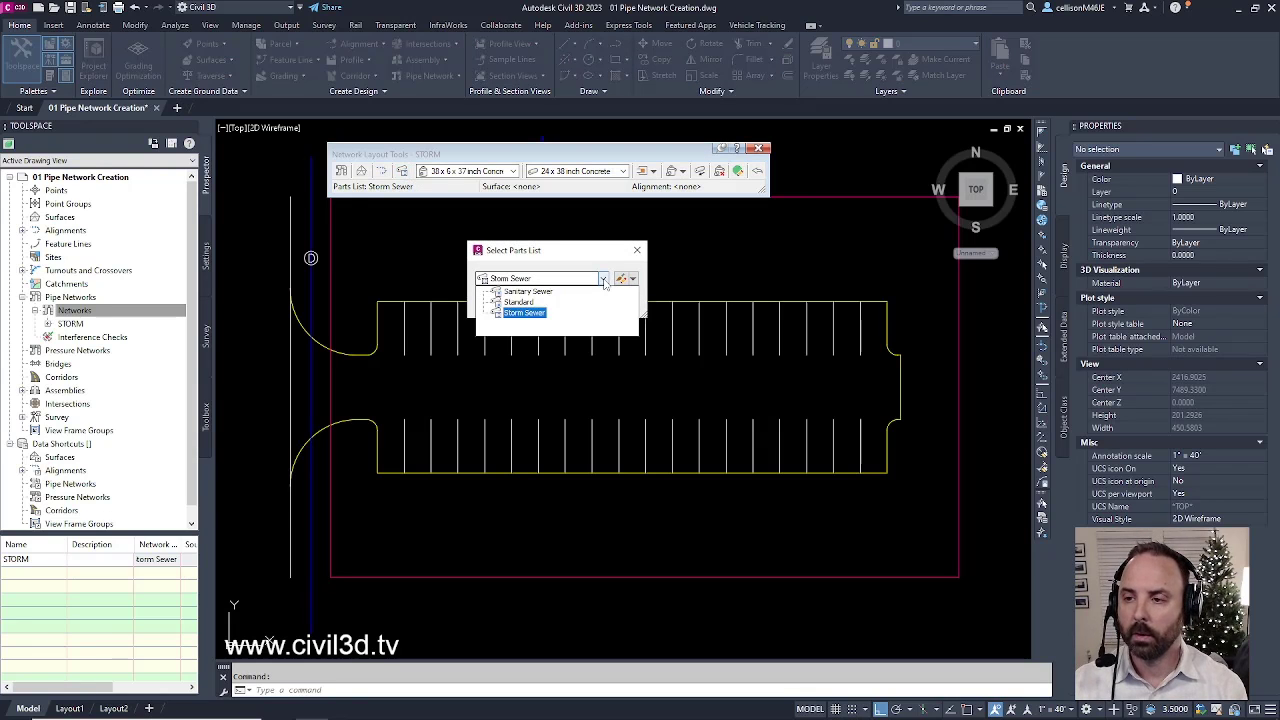
{"action": "left_click", "coordinate": [530, 314]}
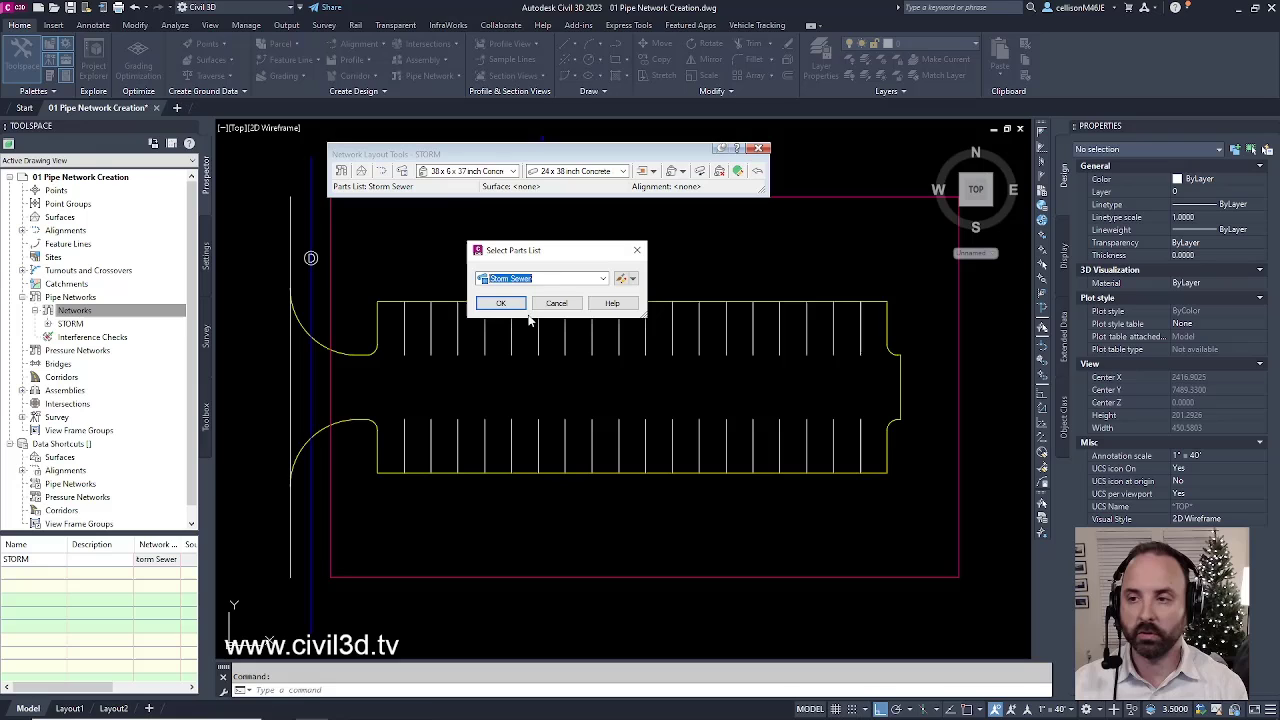
{"action": "left_click", "coordinate": [512, 310]}
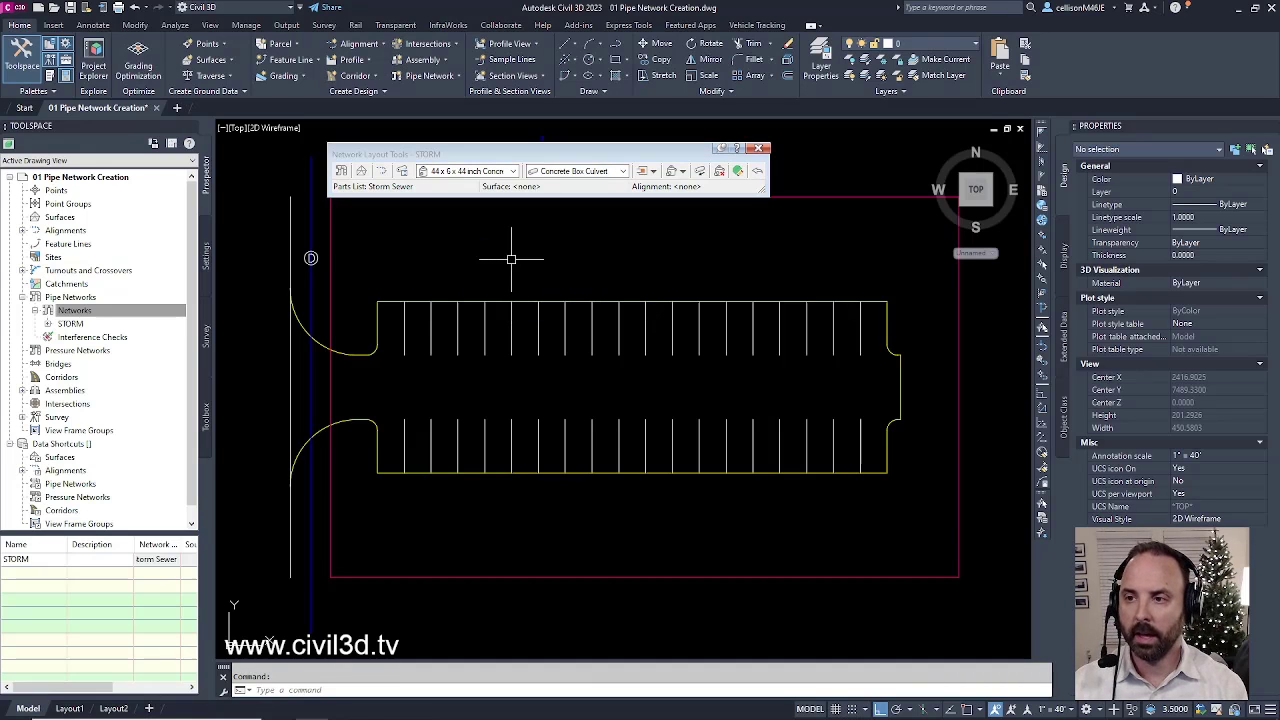
Select the 24 x 24 inch Rectangular Structure as the layout's structure type
{"action": "left_click", "coordinate": [513, 171]}
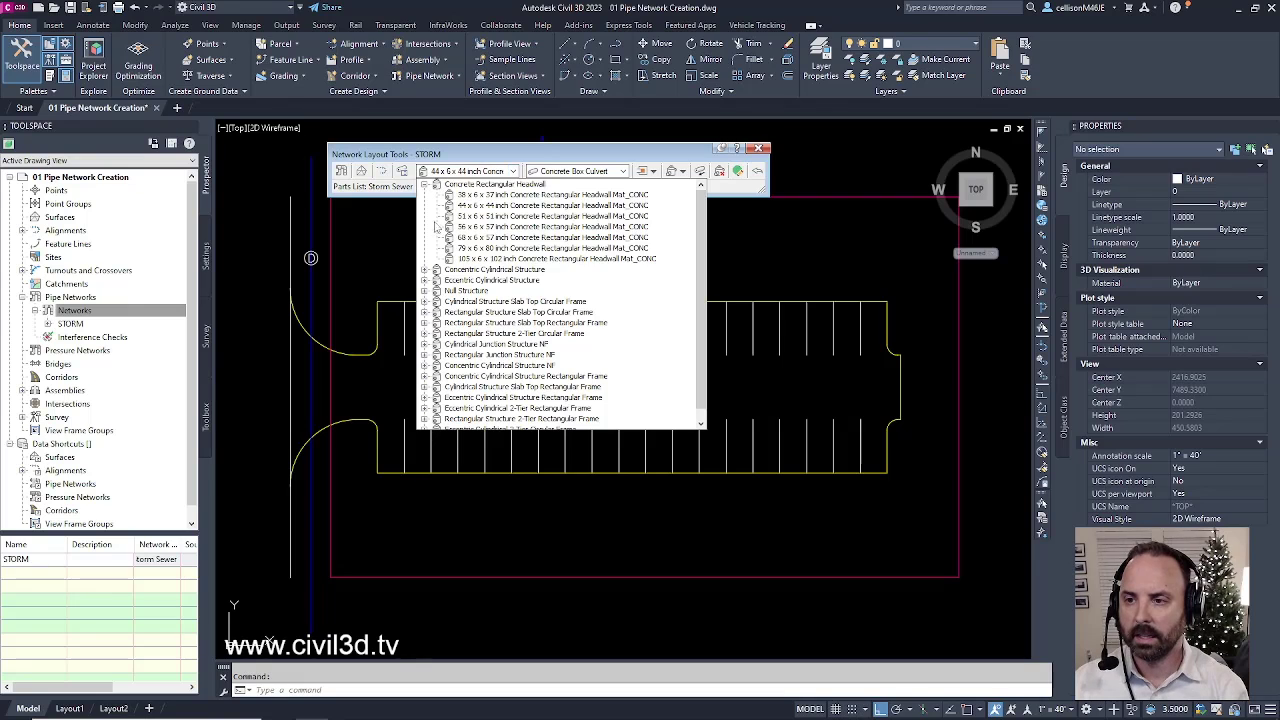
{"action": "left_click", "coordinate": [424, 270]}
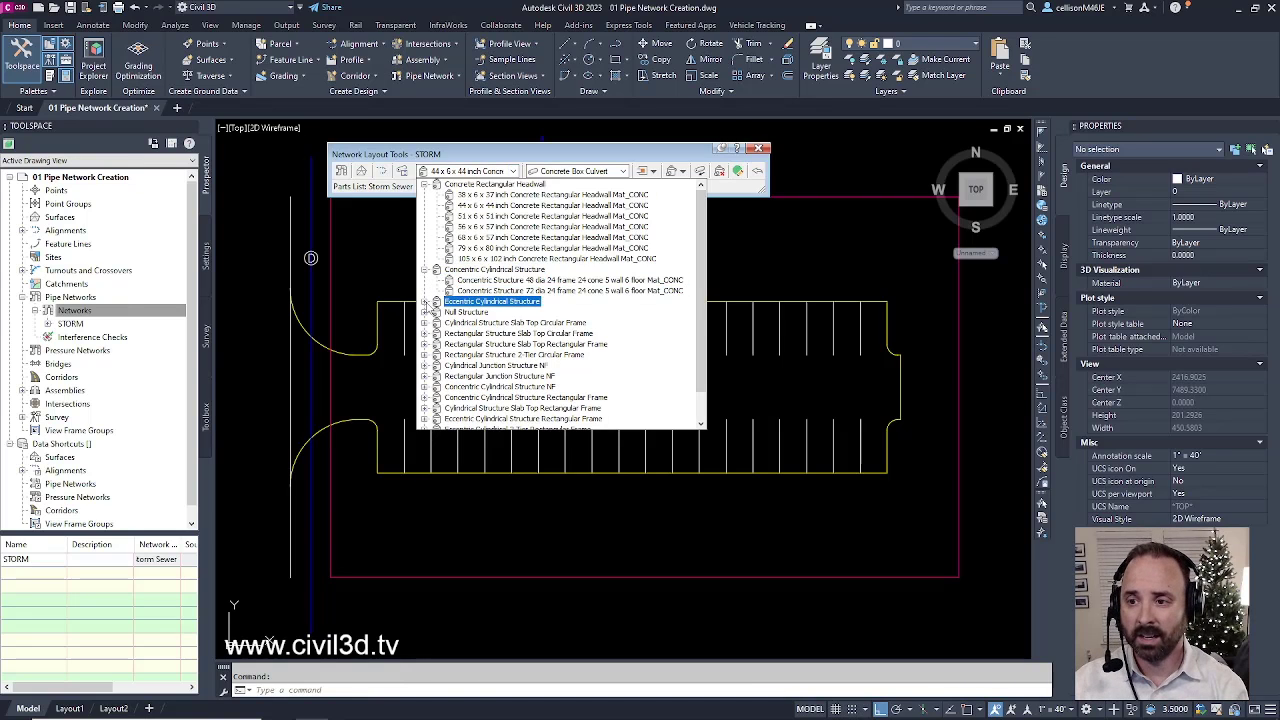
{"action": "left_click", "coordinate": [424, 301]}
{"action": "left_click", "coordinate": [424, 333]}
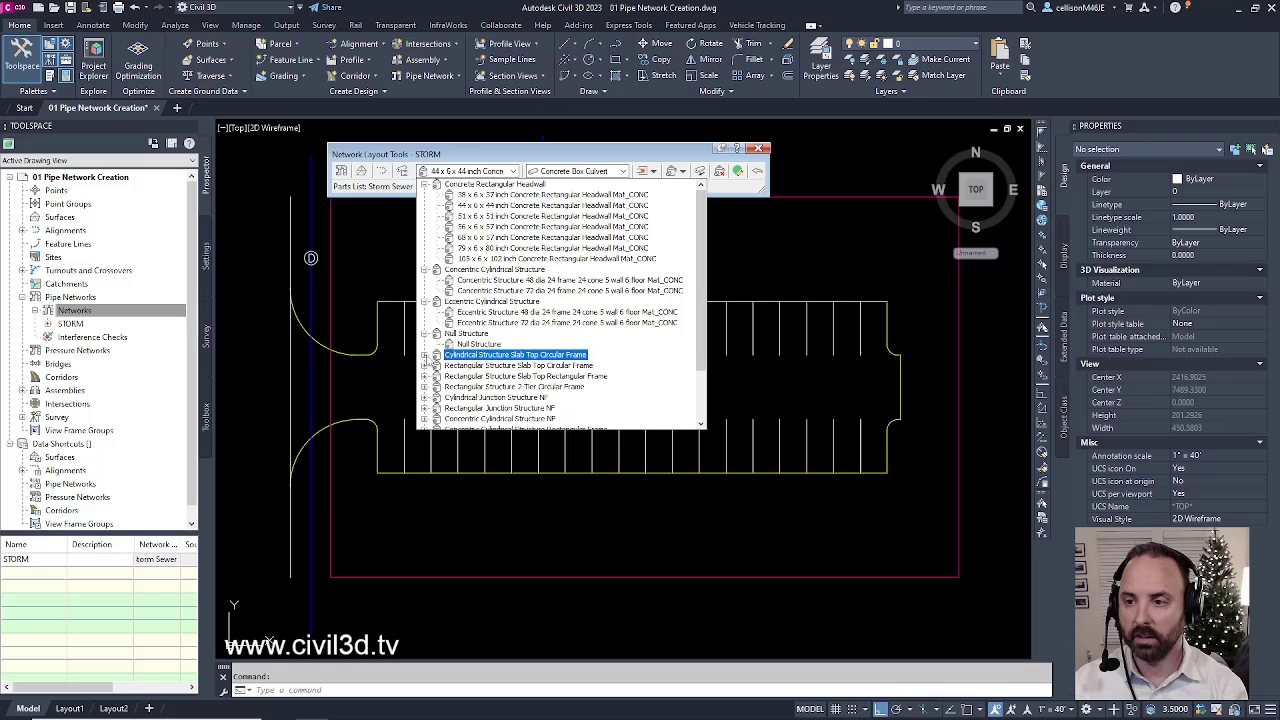
{"action": "left_click", "coordinate": [424, 355]}
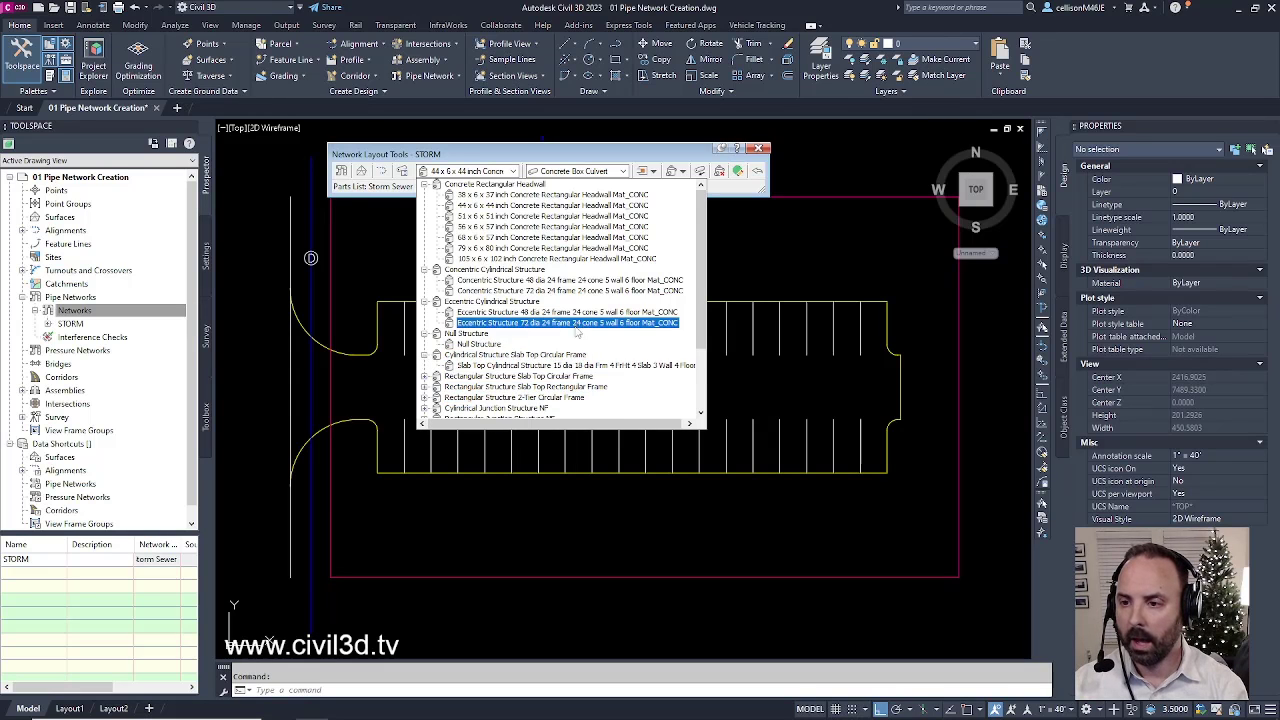
{"action": "scroll", "coordinate": [584, 311], "scroll_direction": "down", "scroll_amount": 1}
{"action": "scroll", "coordinate": [590, 306], "scroll_direction": "down", "scroll_amount": 1}
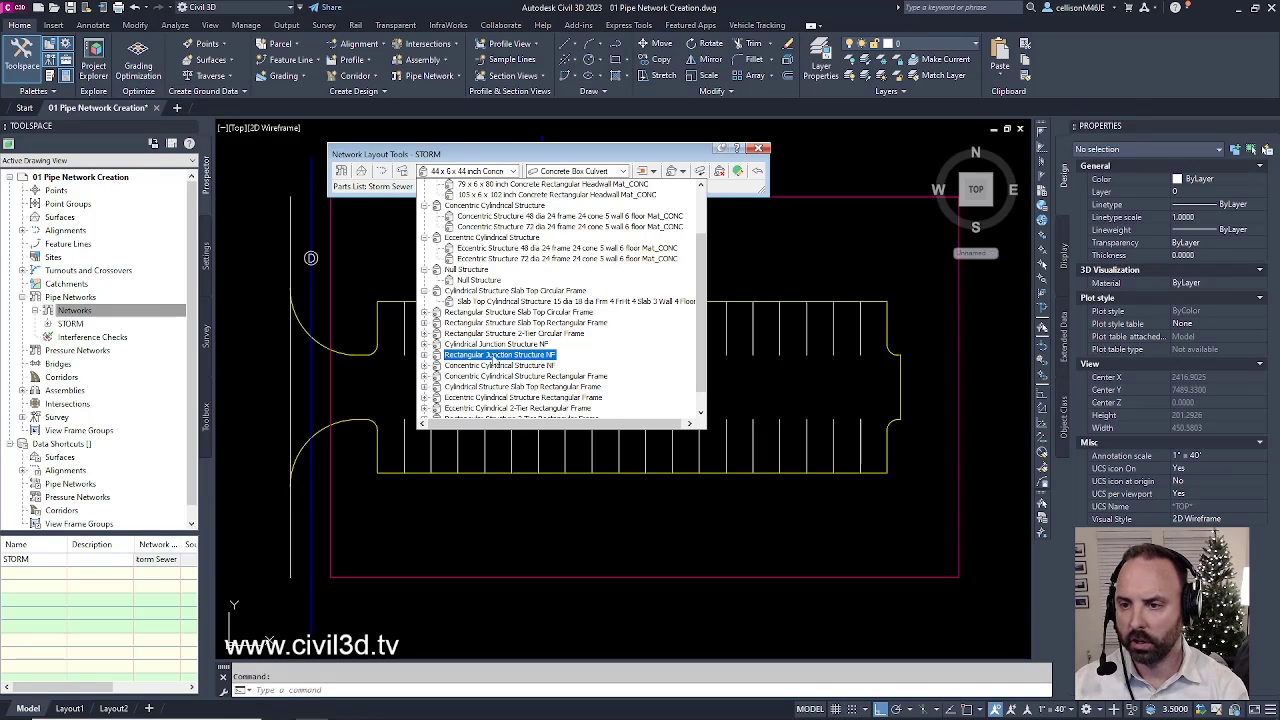
{"action": "left_click", "coordinate": [424, 356]}
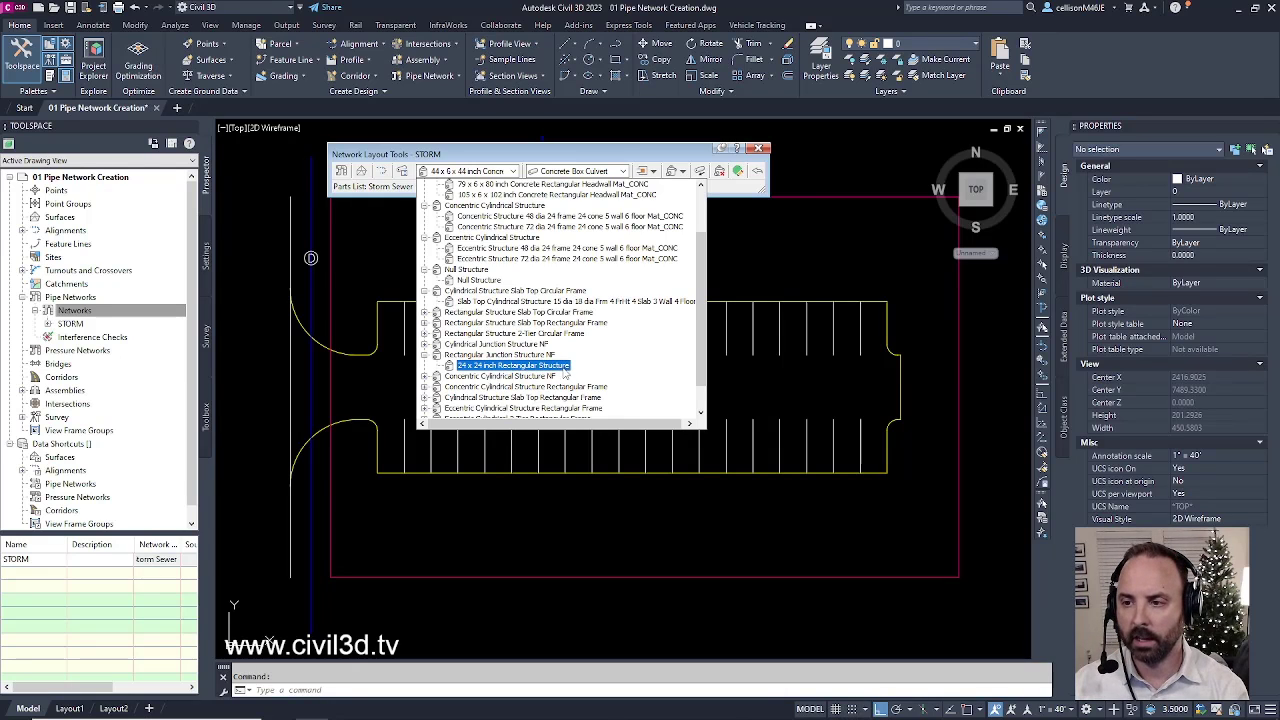
{"action": "left_click", "coordinate": [513, 365]}
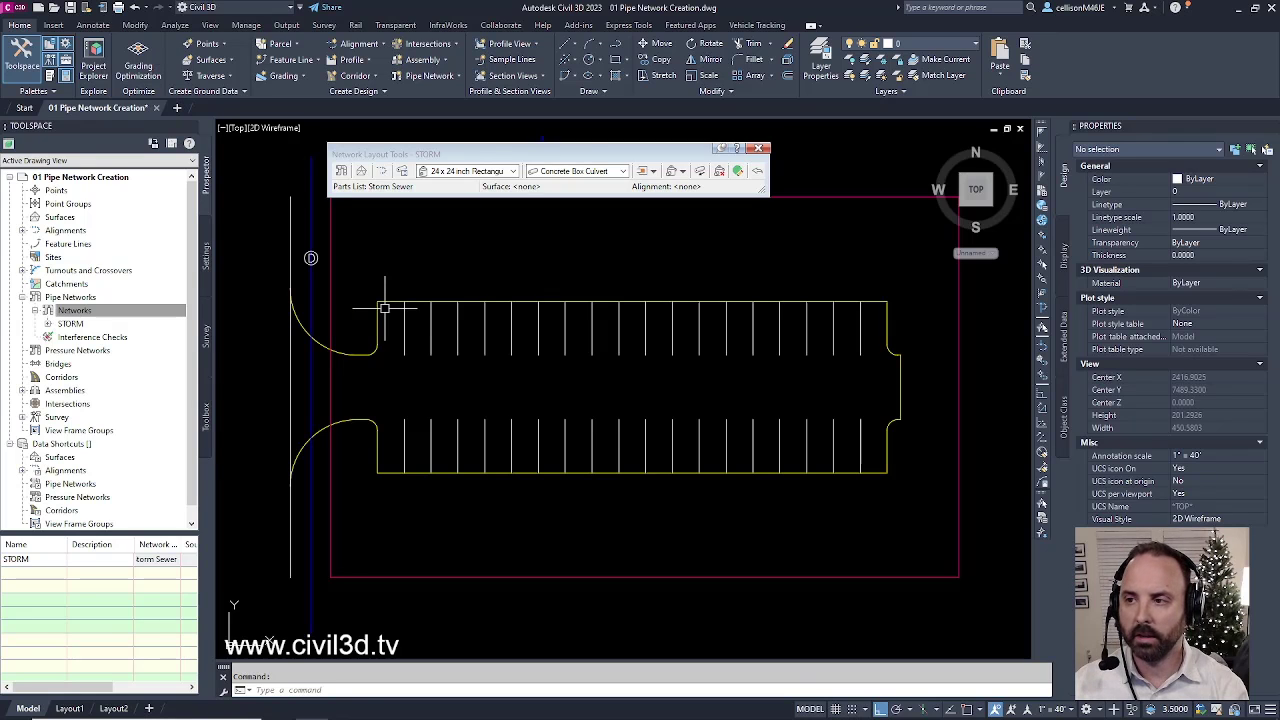
Place a single structure only near the parking lot's upper-left curb corner
{"action": "left_click", "coordinate": [684, 172]}
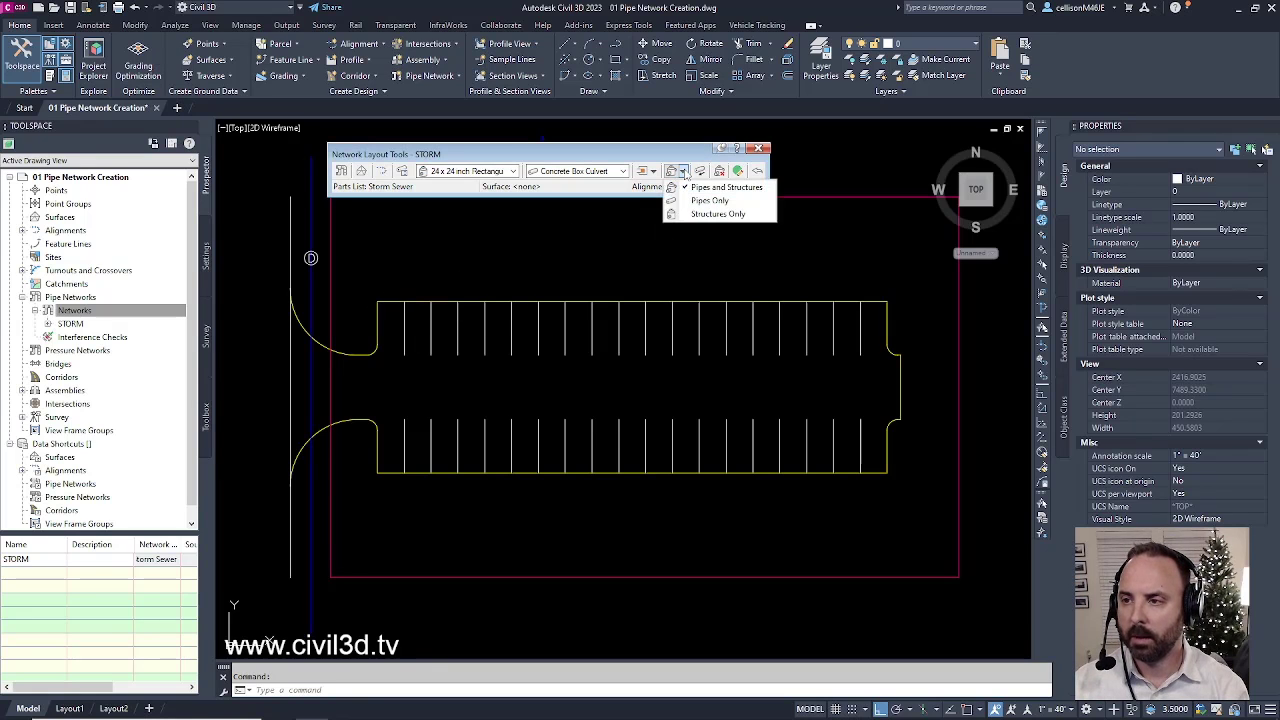
{"action": "left_click", "coordinate": [718, 214]}
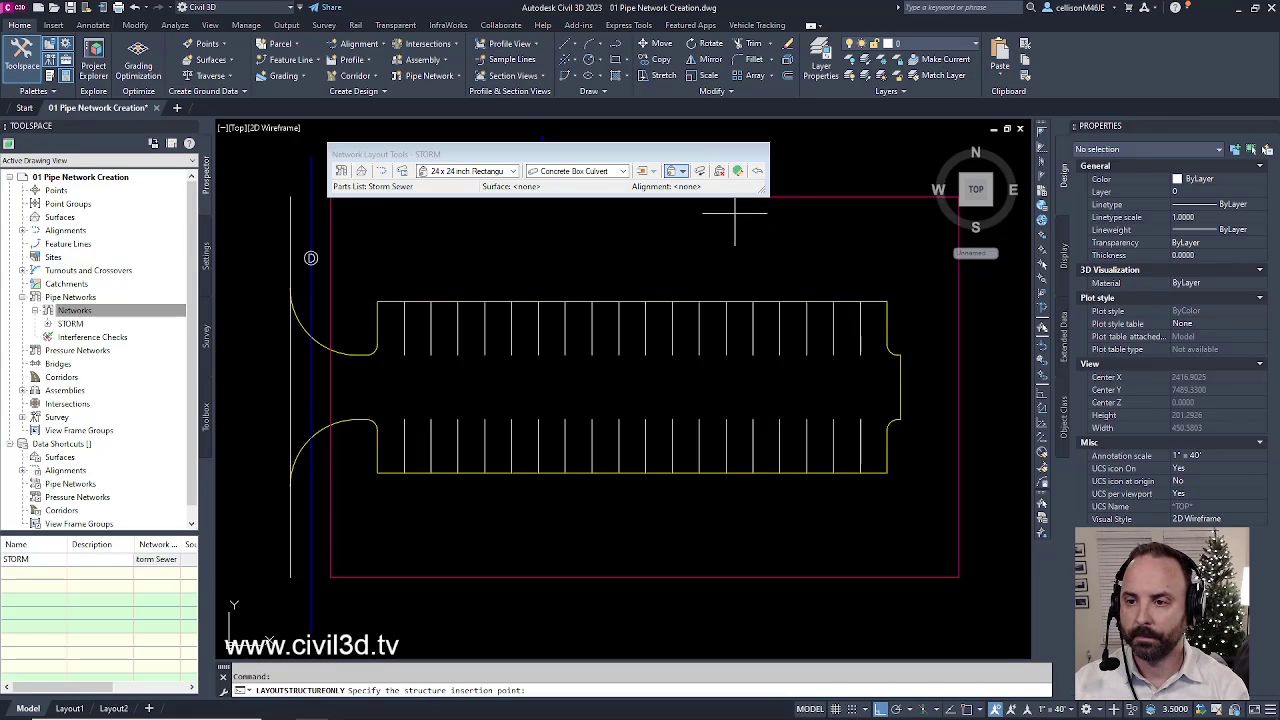
{"action": "scroll", "coordinate": [384, 344], "scroll_direction": "up", "scroll_amount": 4}
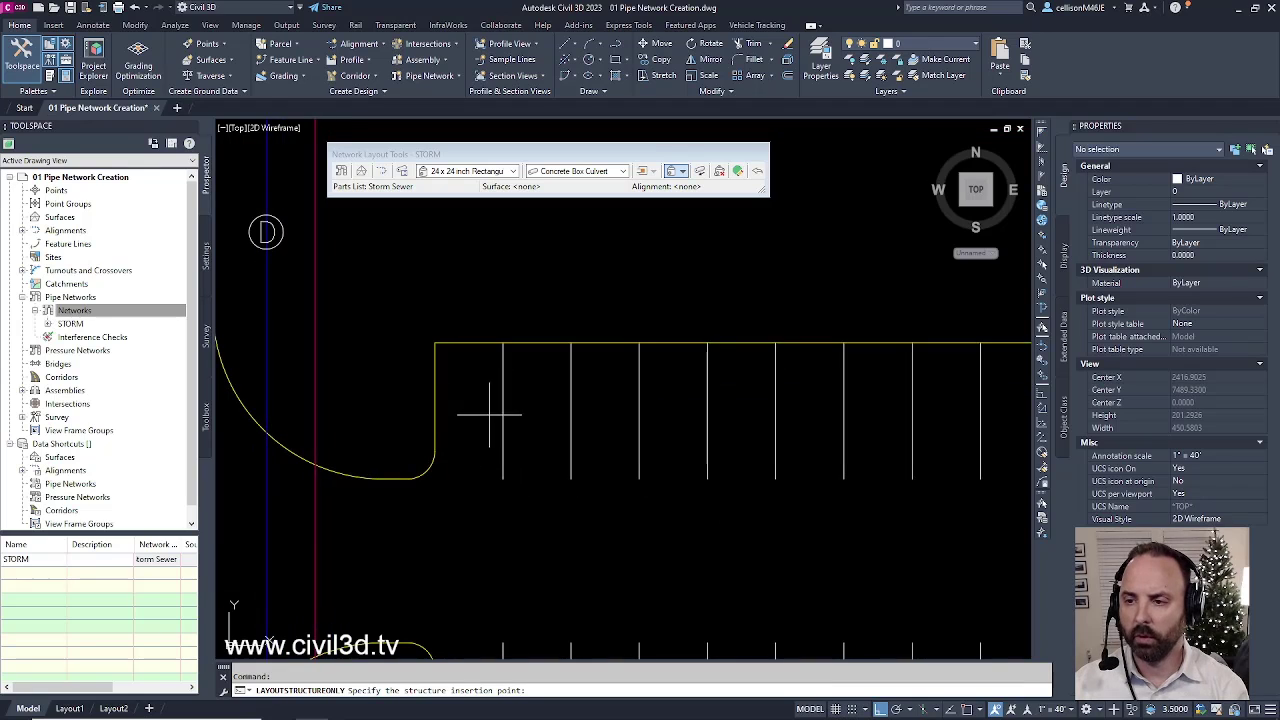
{"action": "left_click", "coordinate": [459, 363]}
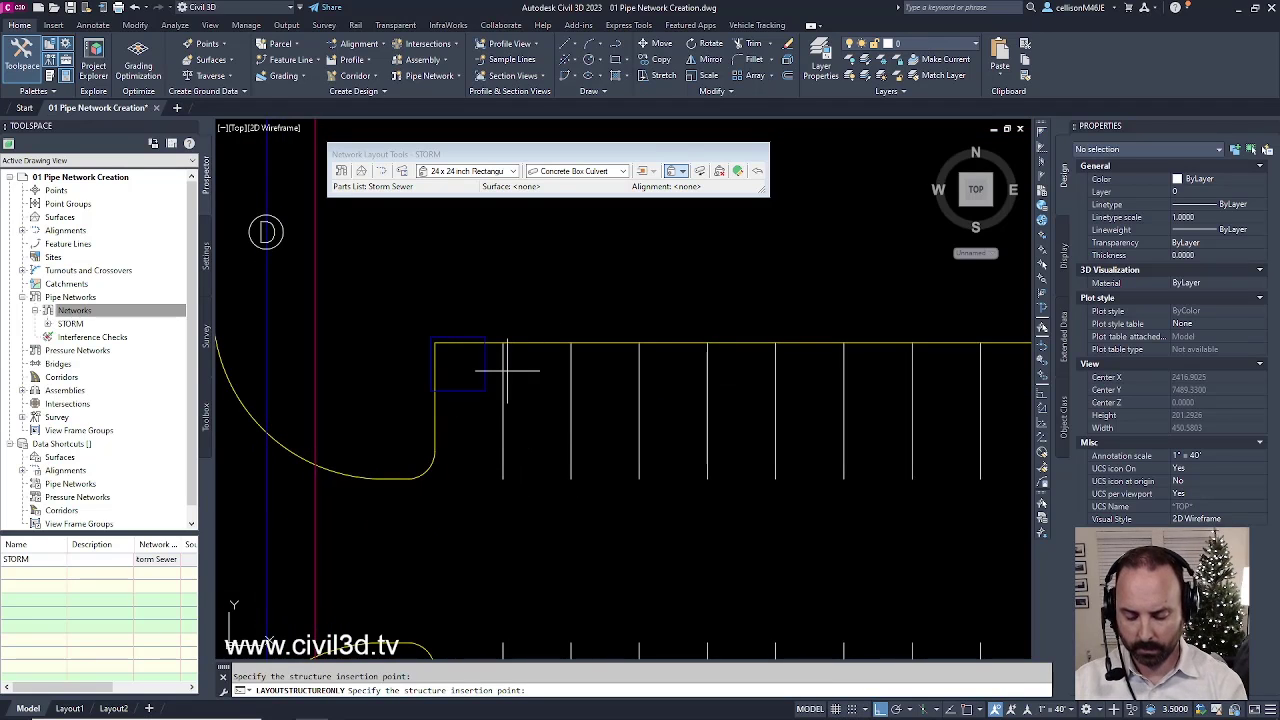
{"action": "key", "text": "Return"}
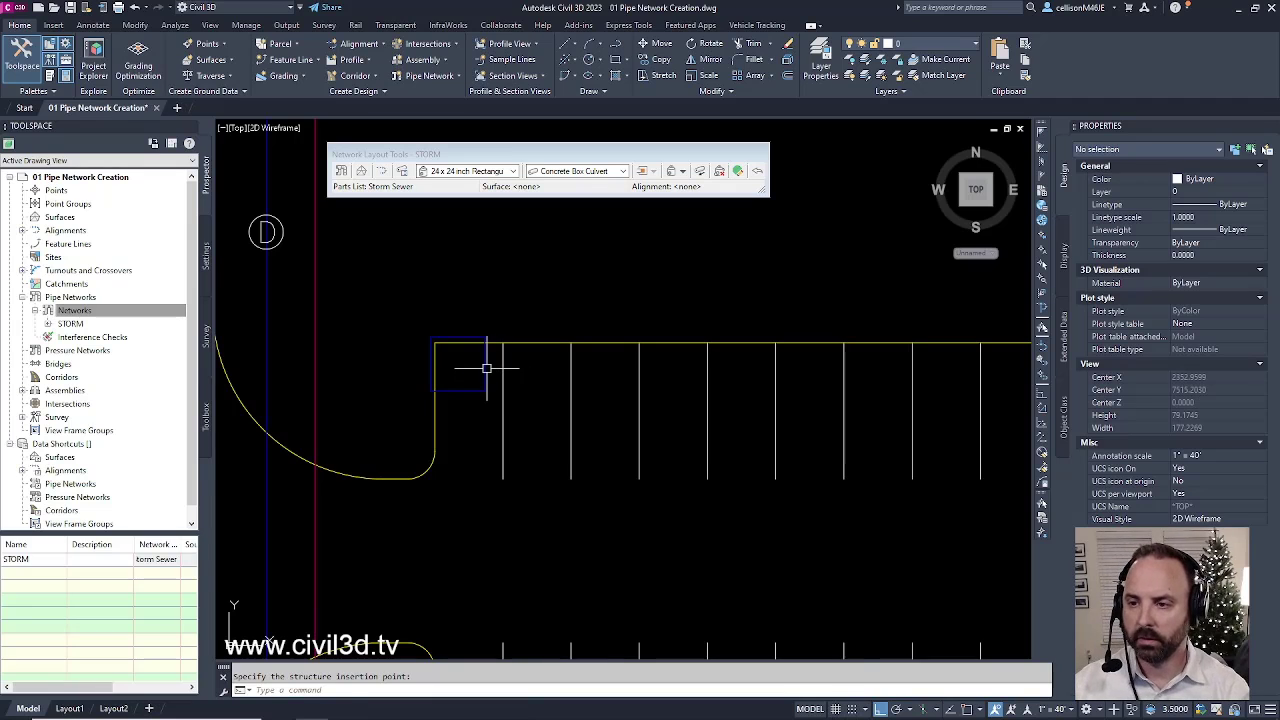
Inspect the placed structure and the face-of-curb polyline, then clear the selection
{"action": "left_click", "coordinate": [486, 368]}
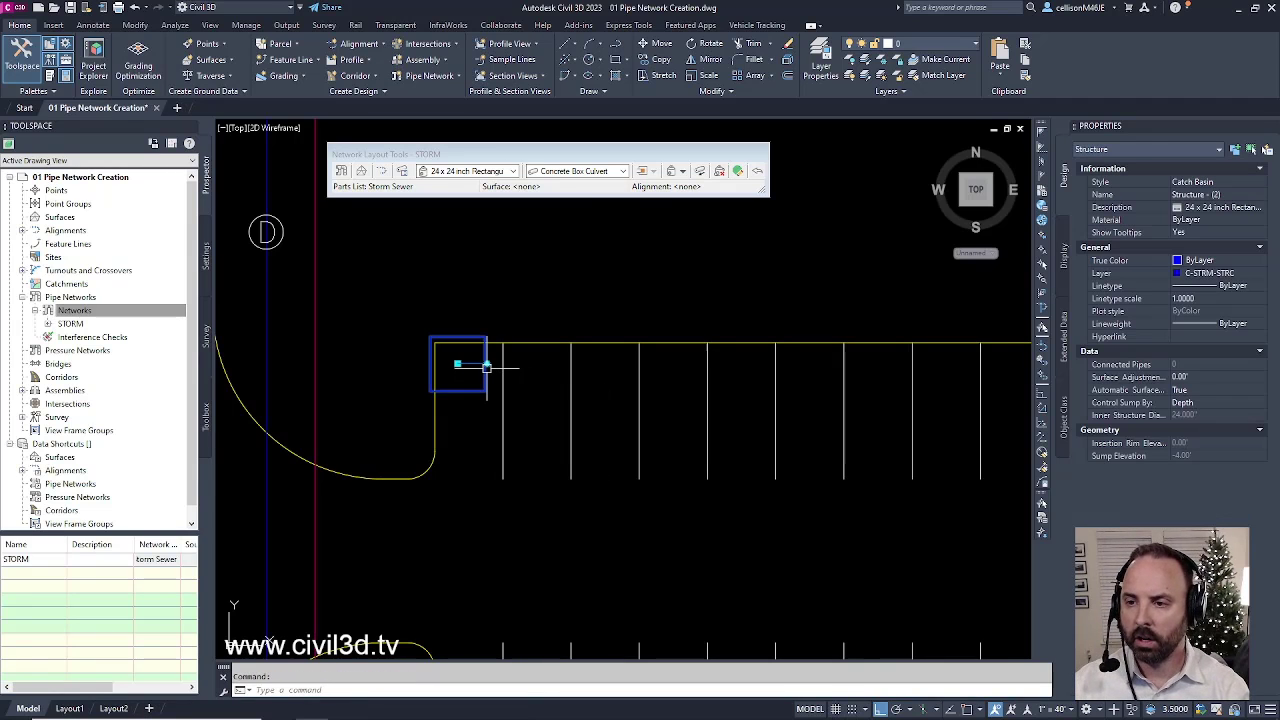
{"action": "scroll", "coordinate": [408, 352], "scroll_direction": "up", "scroll_amount": 6}
{"action": "mouse_move", "coordinate": [470, 386]}
{"action": "middle_mouse_down"}
{"action": "mouse_move", "coordinate": [449, 366]}
{"action": "mouse_move", "coordinate": [429, 371]}
{"action": "middle_mouse_up"}
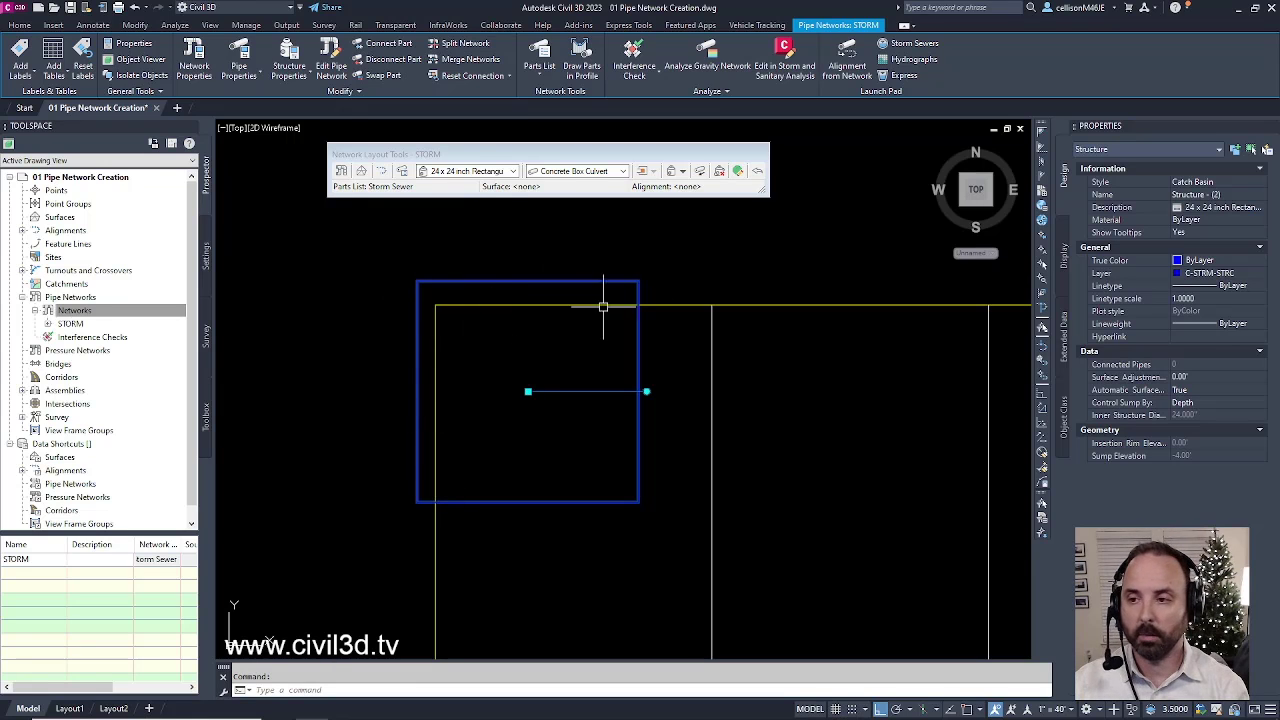
{"action": "key", "text": "Escape"}
{"action": "left_click", "coordinate": [683, 305]}
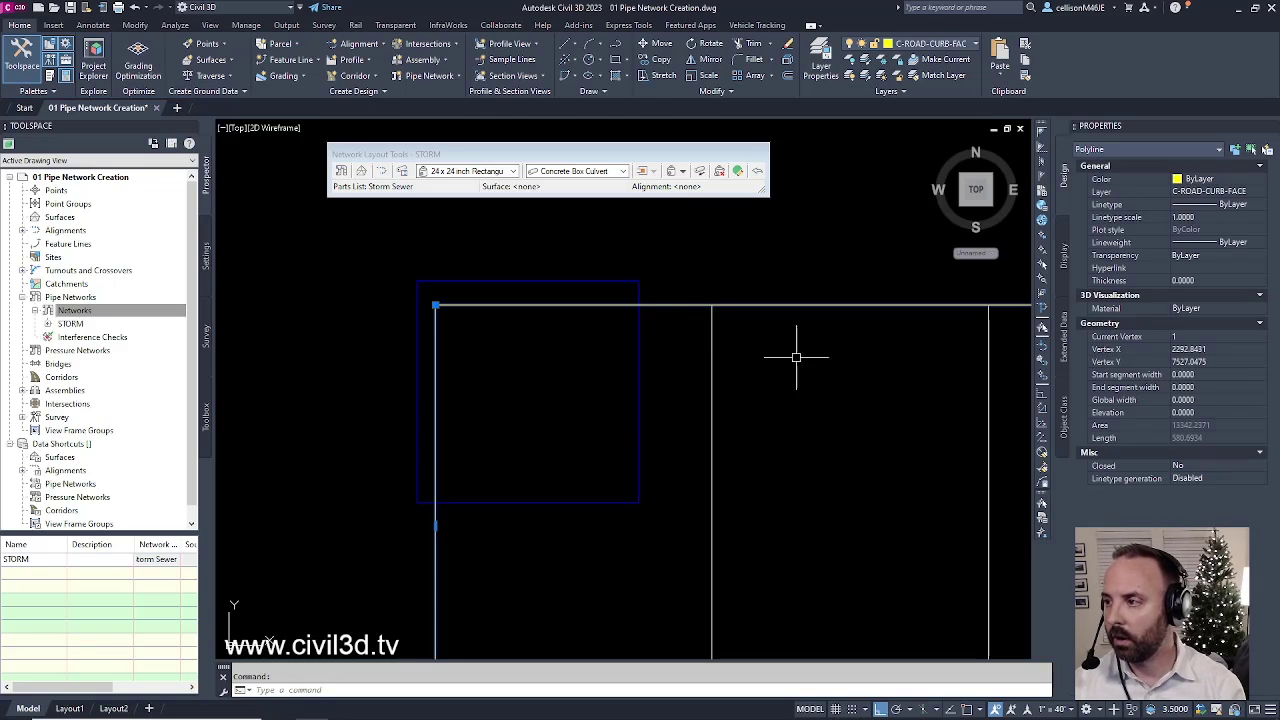
{"action": "key", "text": "Escape"}
{"action": "scroll", "coordinate": [606, 409], "scroll_direction": "down", "scroll_amount": 4}
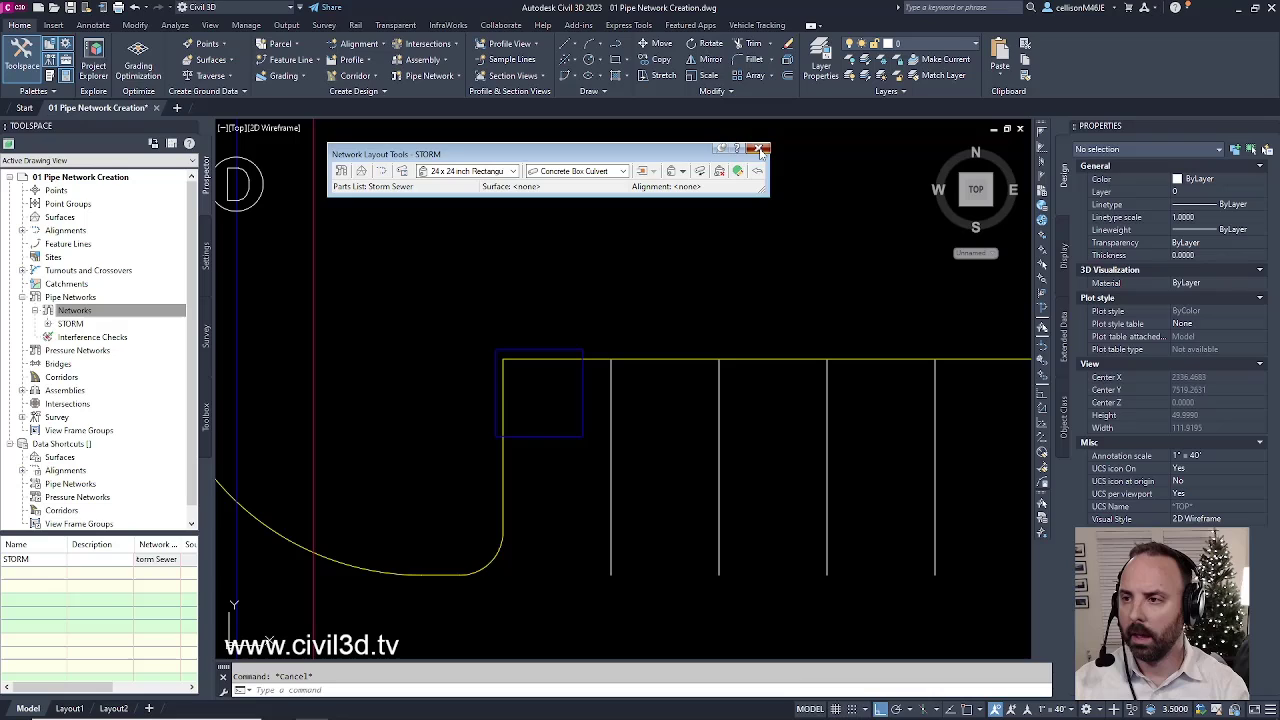
Close Network Layout Tools and switch the viewport to SW Isometric
{"action": "left_click", "coordinate": [759, 150]}
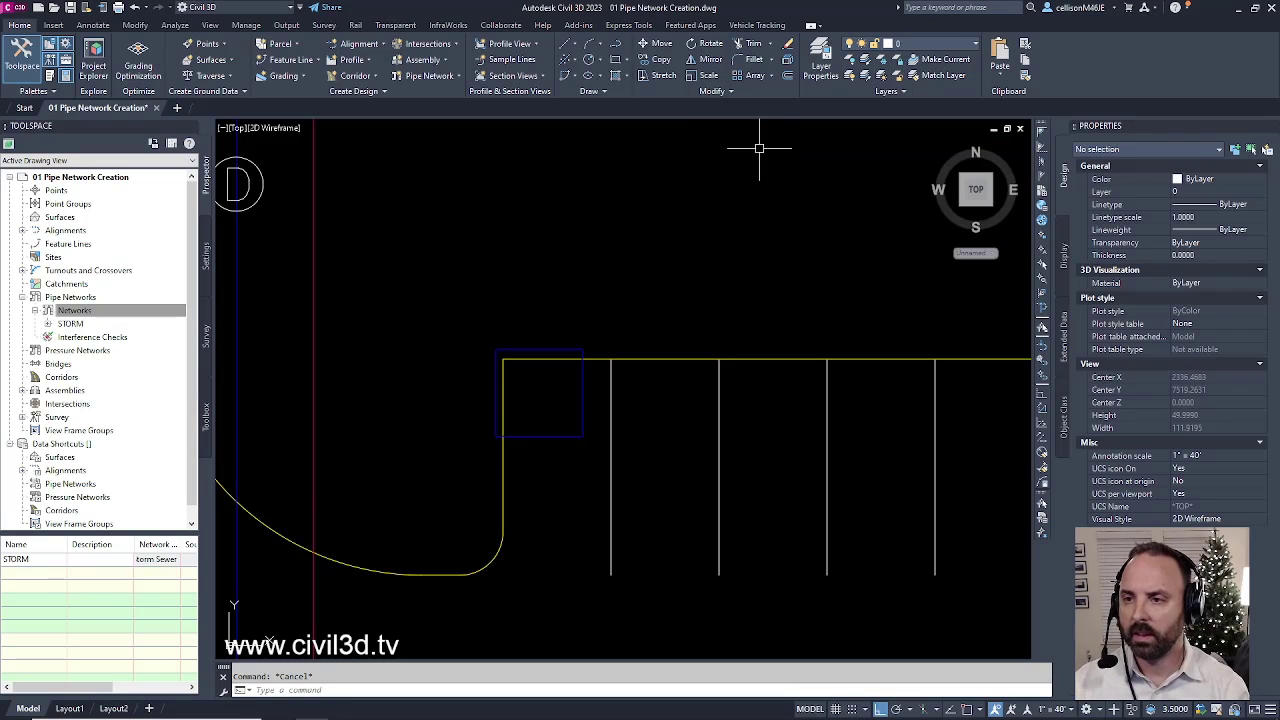
{"action": "left_click", "coordinate": [239, 133]}
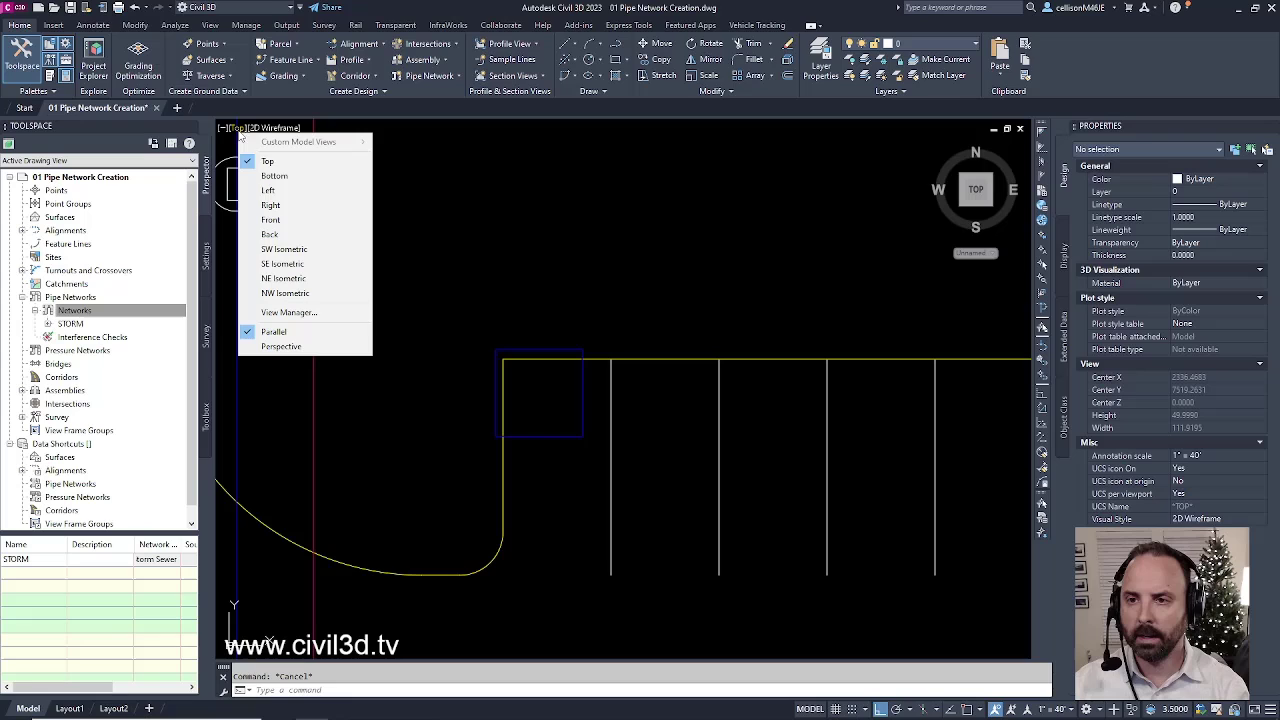
{"action": "left_click", "coordinate": [309, 250]}
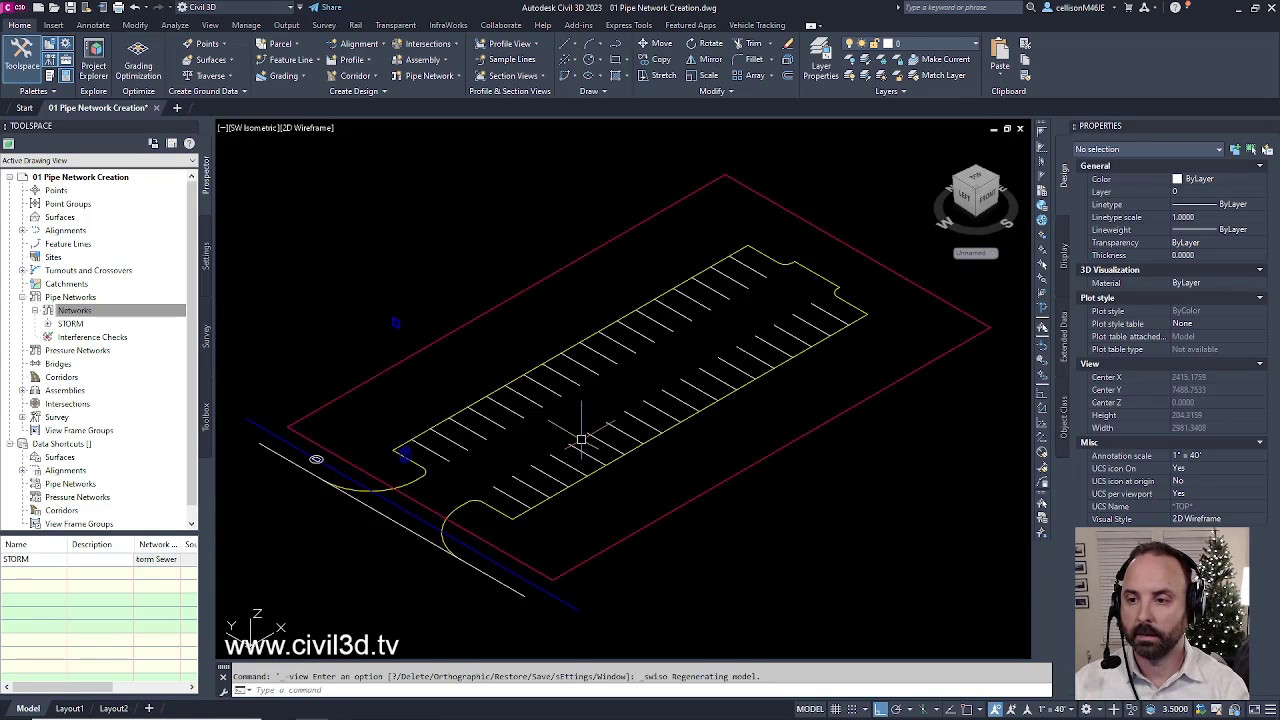
Zoom and pan to frame the 3D 24 x 24 inch catch basin box
{"action": "scroll", "coordinate": [390, 488], "scroll_direction": "up", "scroll_amount": 6}
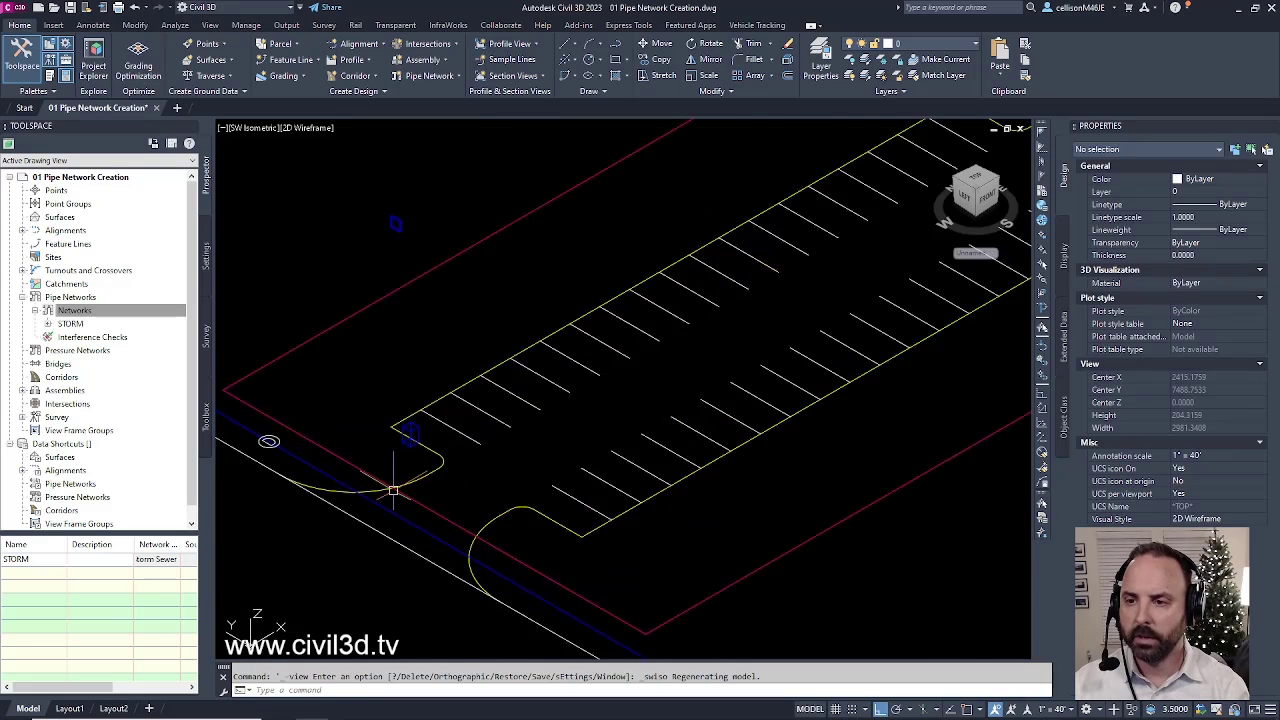
{"action": "middle_click_drag", "start_coordinate": [413, 398], "coordinate": [443, 446]}
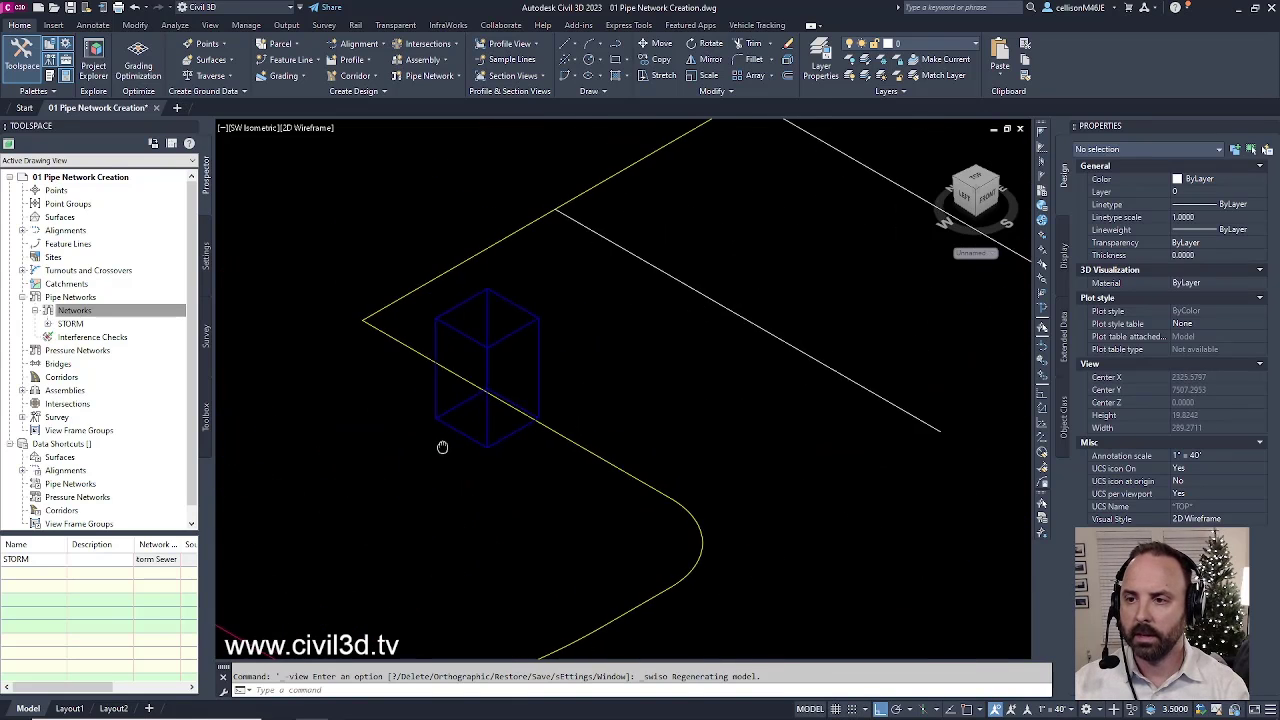
{"action": "left_click", "coordinate": [519, 329]}
{"action": "middle_click_drag", "start_coordinate": [583, 391], "coordinate": [611, 406]}
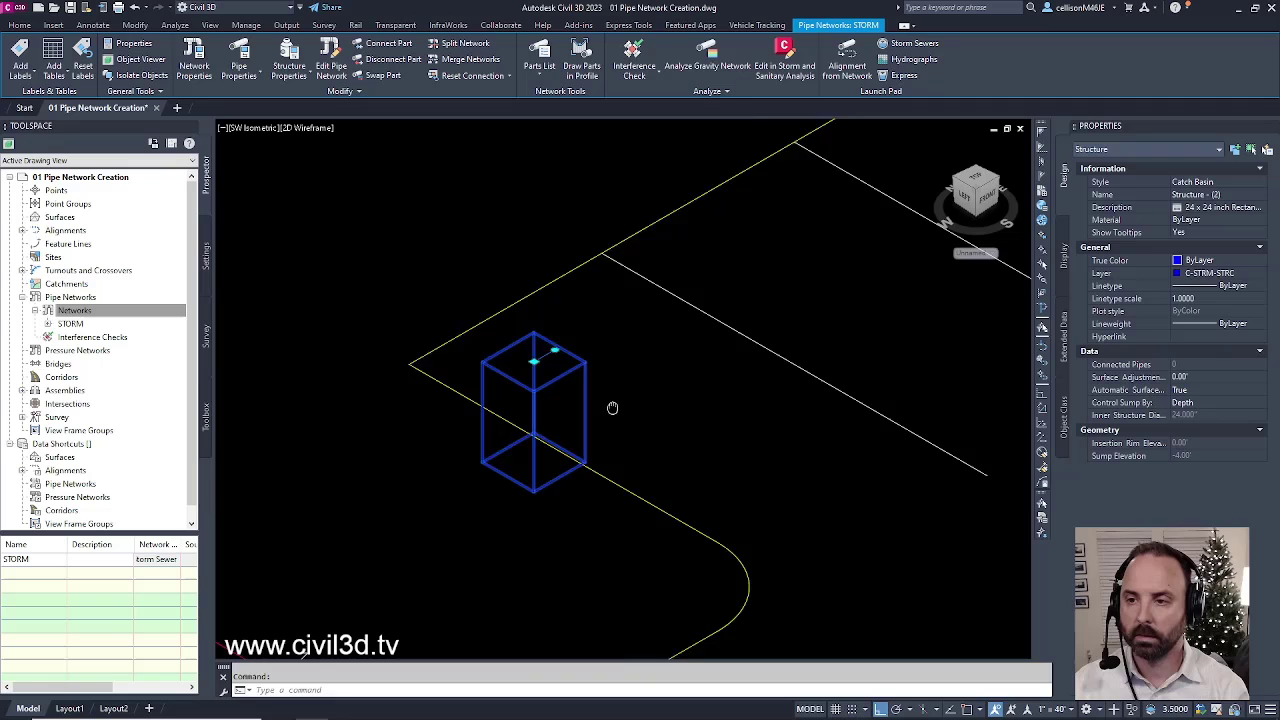
{"action": "scroll", "coordinate": [471, 391], "scroll_direction": "up", "scroll_amount": 5}
{"action": "middle_click_drag", "start_coordinate": [471, 391], "coordinate": [548, 403]}
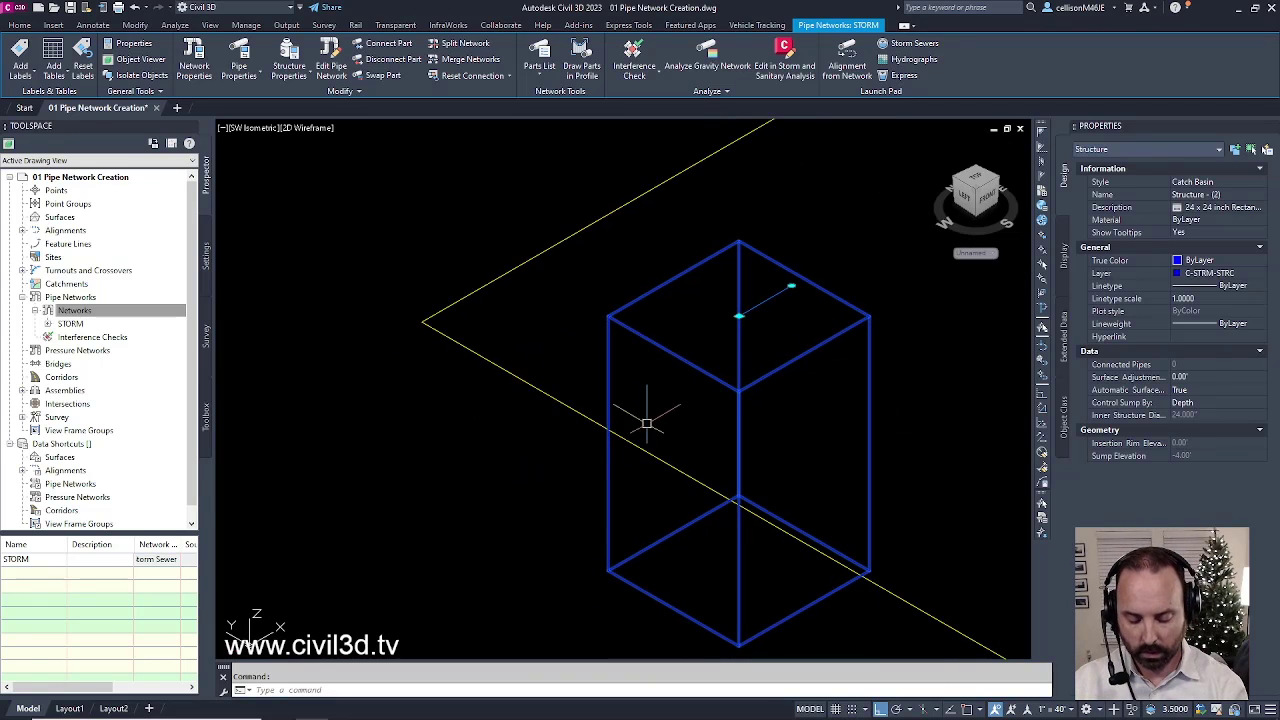
Move the catch basin from its top corner endpoint onto the face-of-curb corner endpoint
{"action": "key", "text": "Escape"}
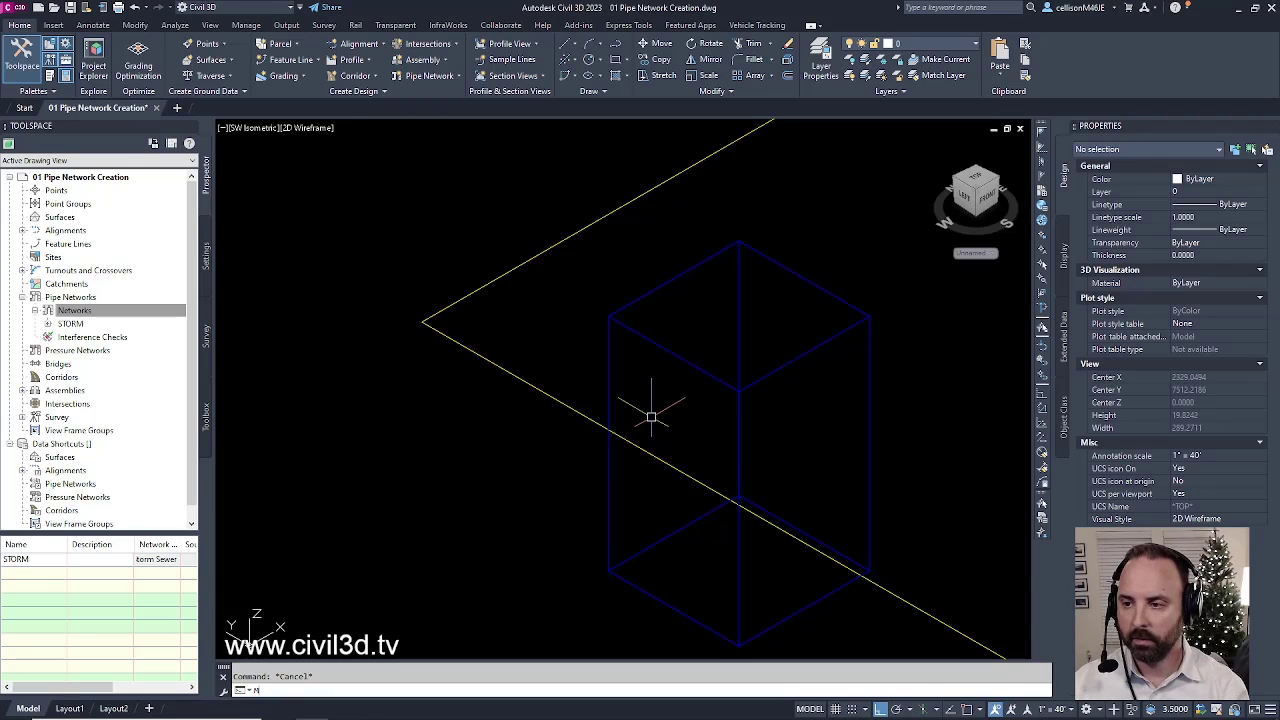
{"action": "key", "text": "Return"}
{"action": "left_click", "coordinate": [640, 335]}
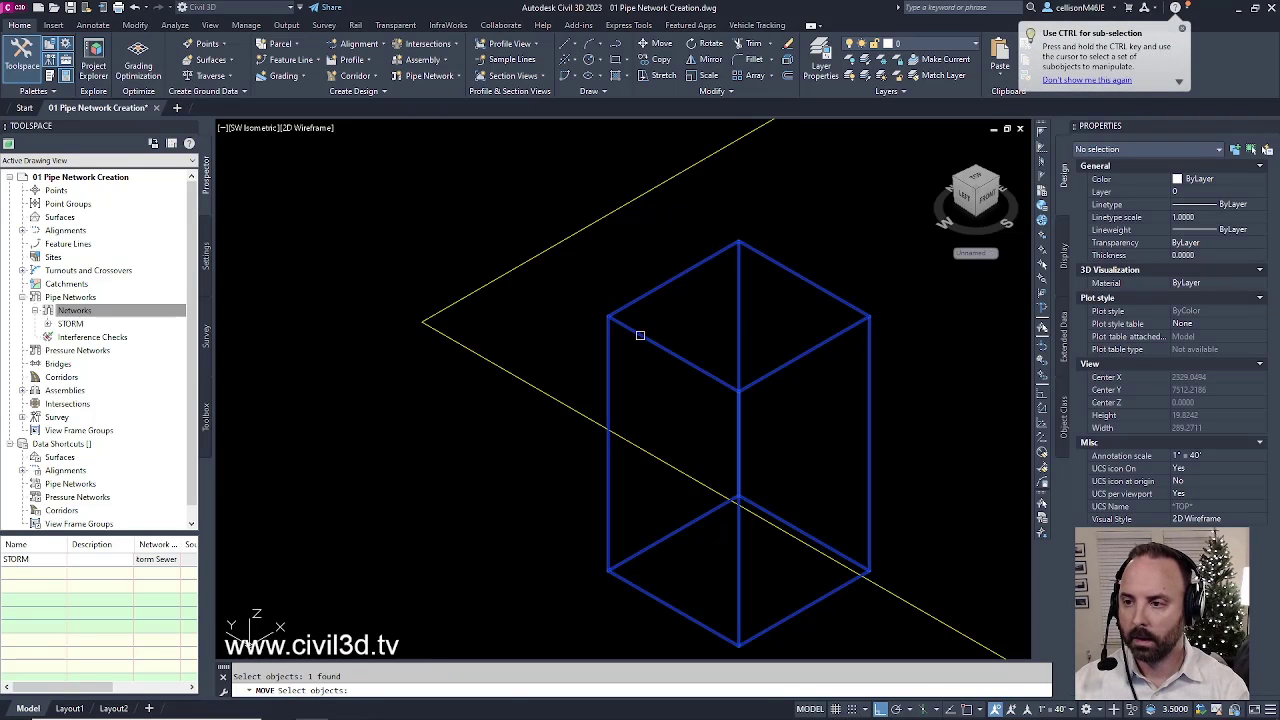
{"action": "key", "text": "Return"}
{"action": "type", "text": "END"}
{"action": "key", "text": "Return"}
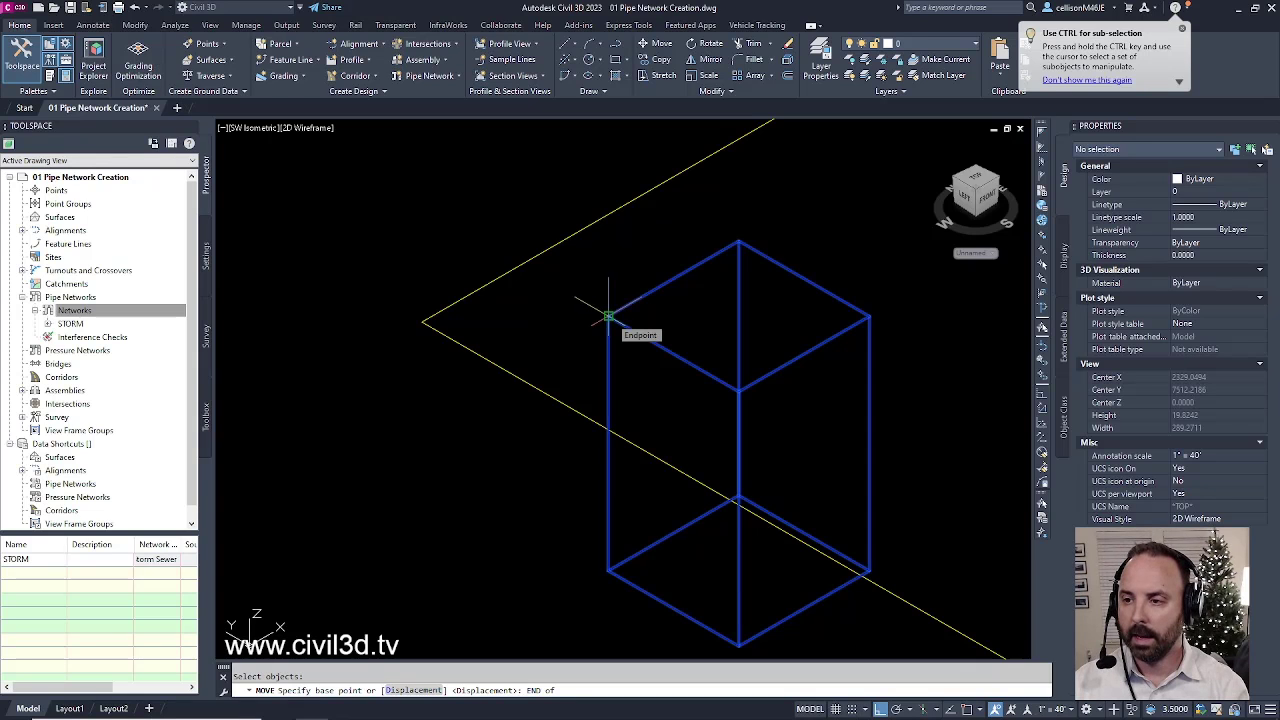
{"action": "left_click", "coordinate": [608, 316]}
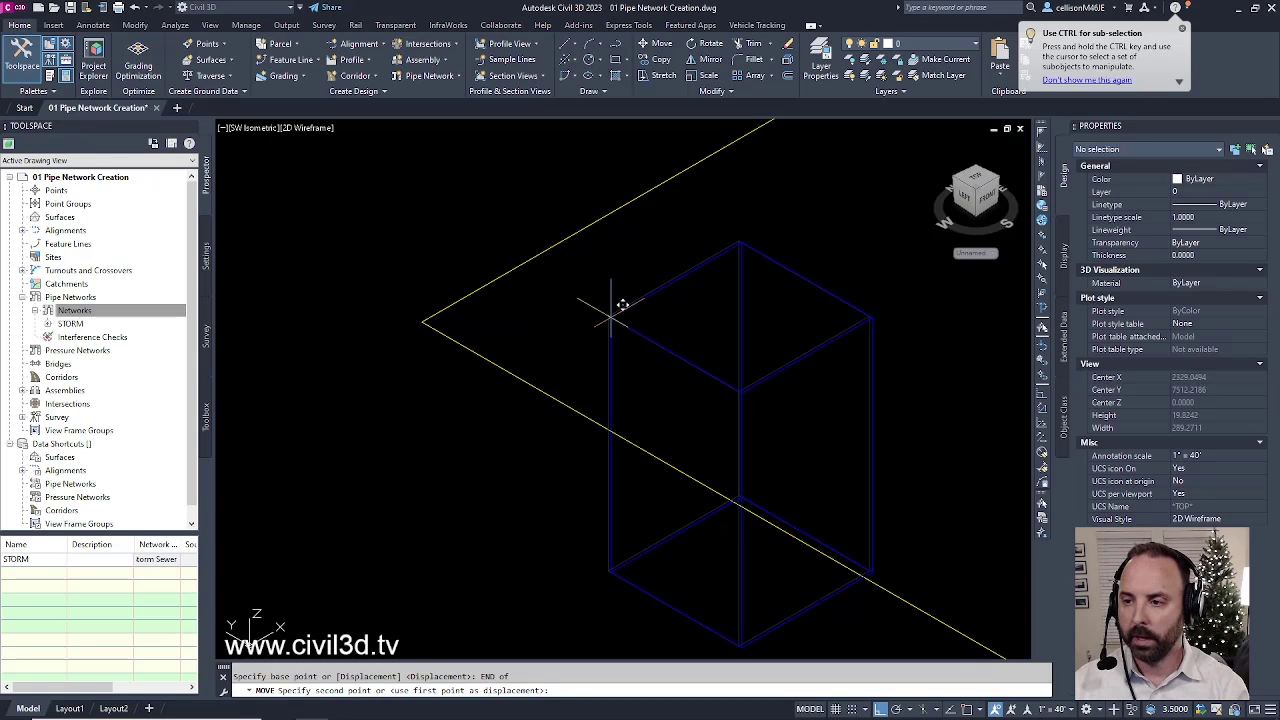
{"action": "type", "text": "END"}
{"action": "key", "text": "Return"}
{"action": "left_click", "coordinate": [421, 323]}
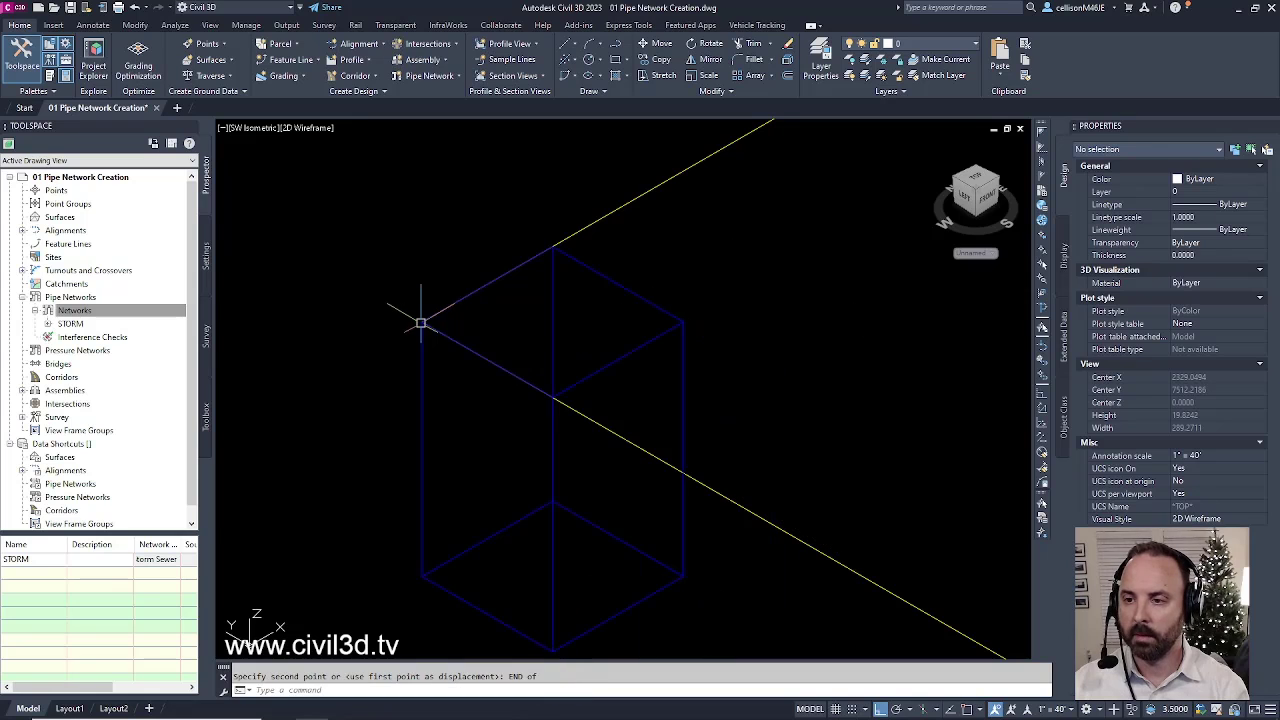
{"action": "key", "text": "Escape"}
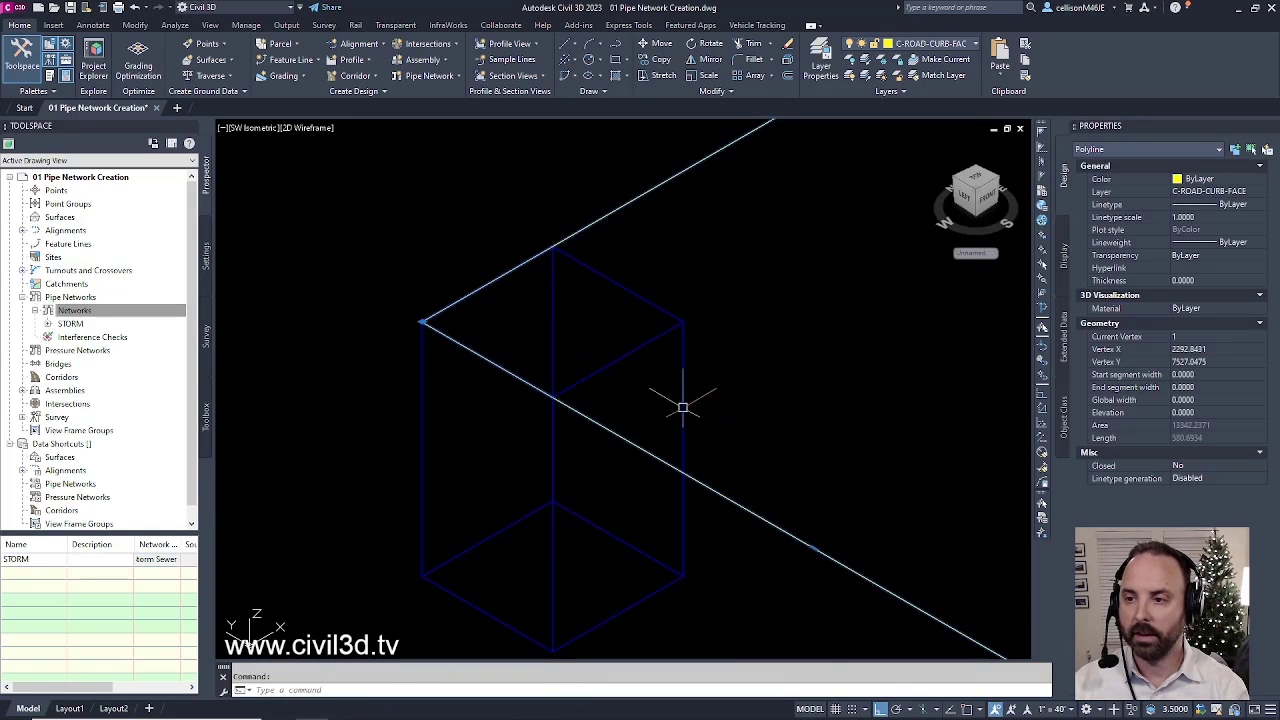